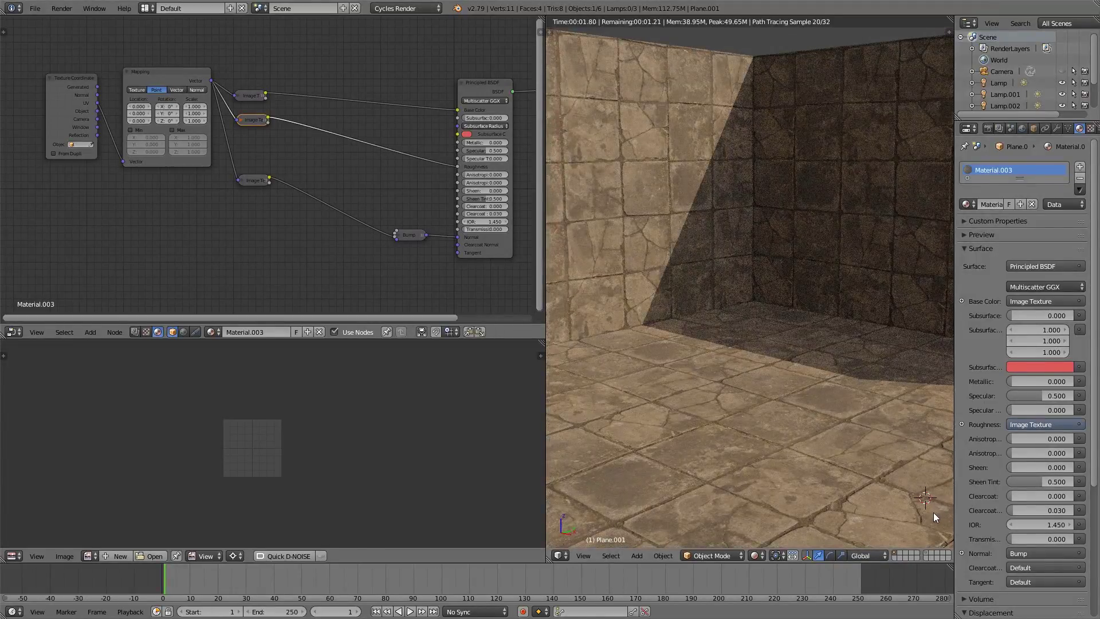
Load the TexturesCom decal image into the image editor and add a UV map named damage to the room mesh
scroll(833, 463, "up", 3)
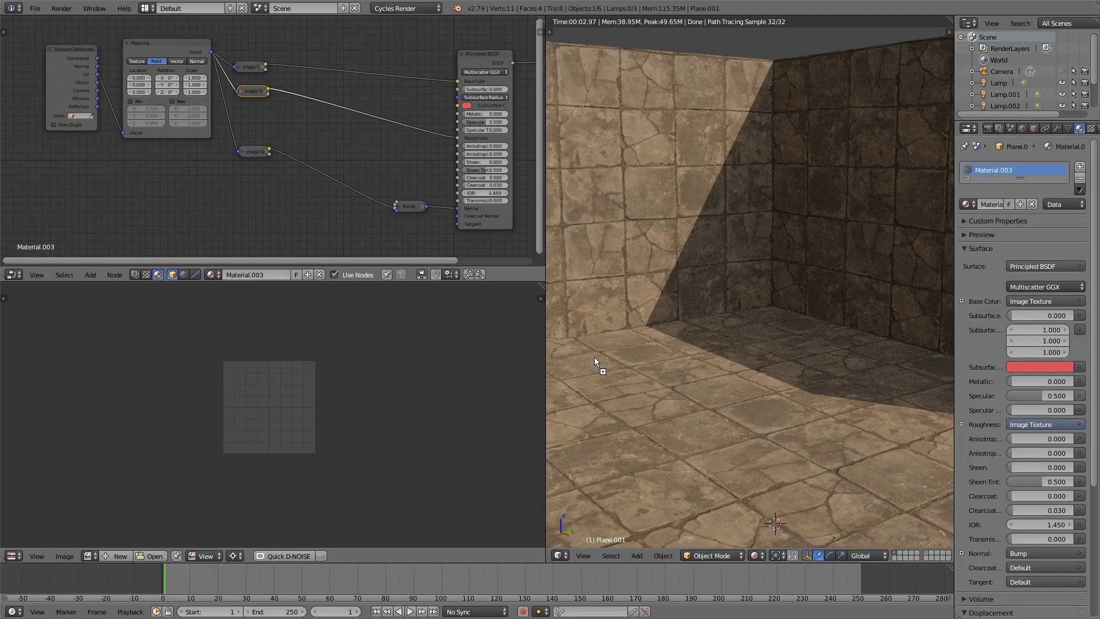
left_click_drag(595, 362, 195, 397)
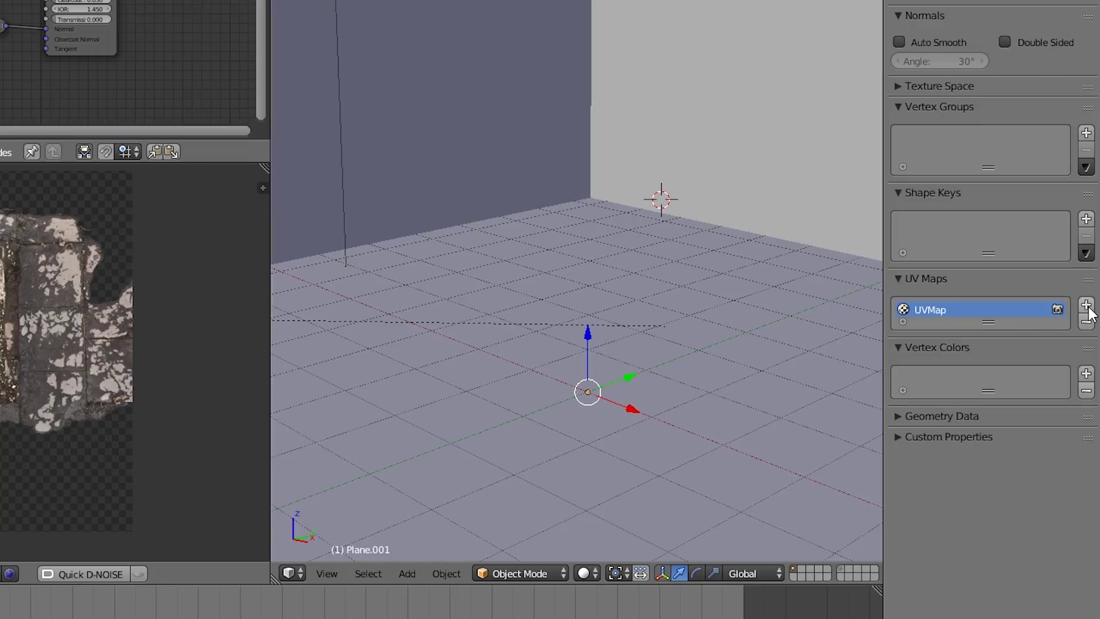
left_click(1085, 305)
double_click(939, 326)
type("damage")
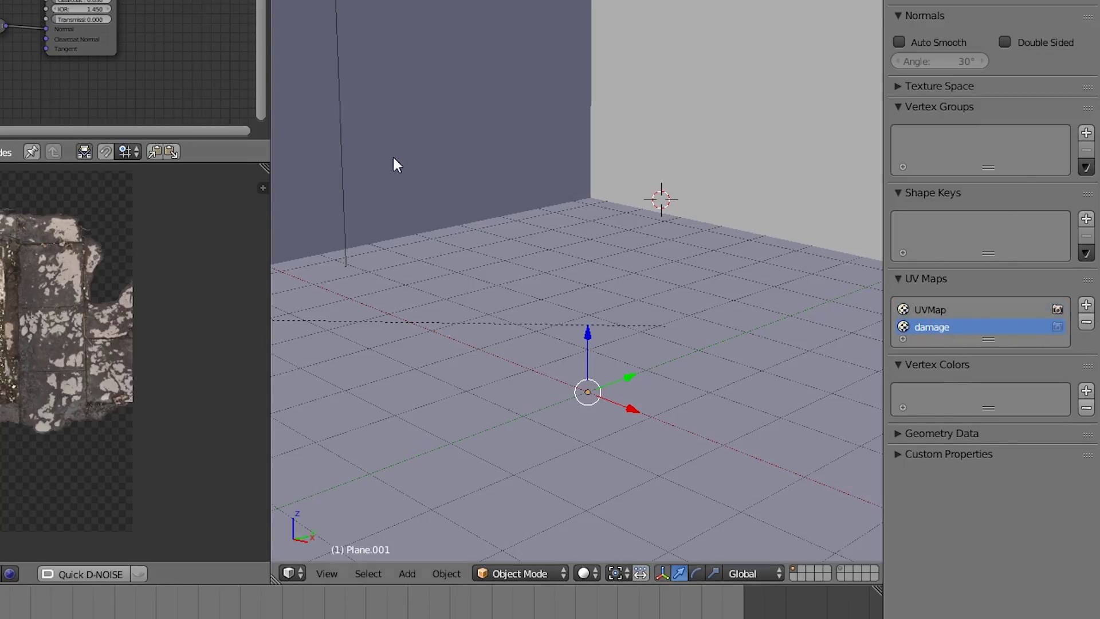
Unwrap the two wall faces of the room in the damage UV map
key("Tab")
key("a")
key("a")
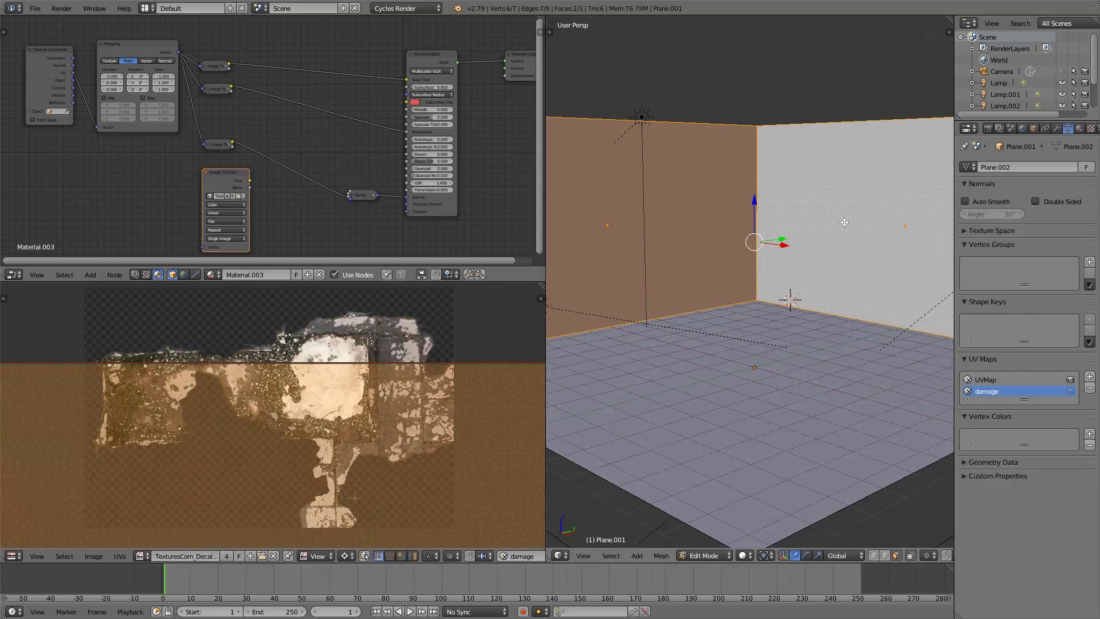
key("u")
left_click(844, 221)
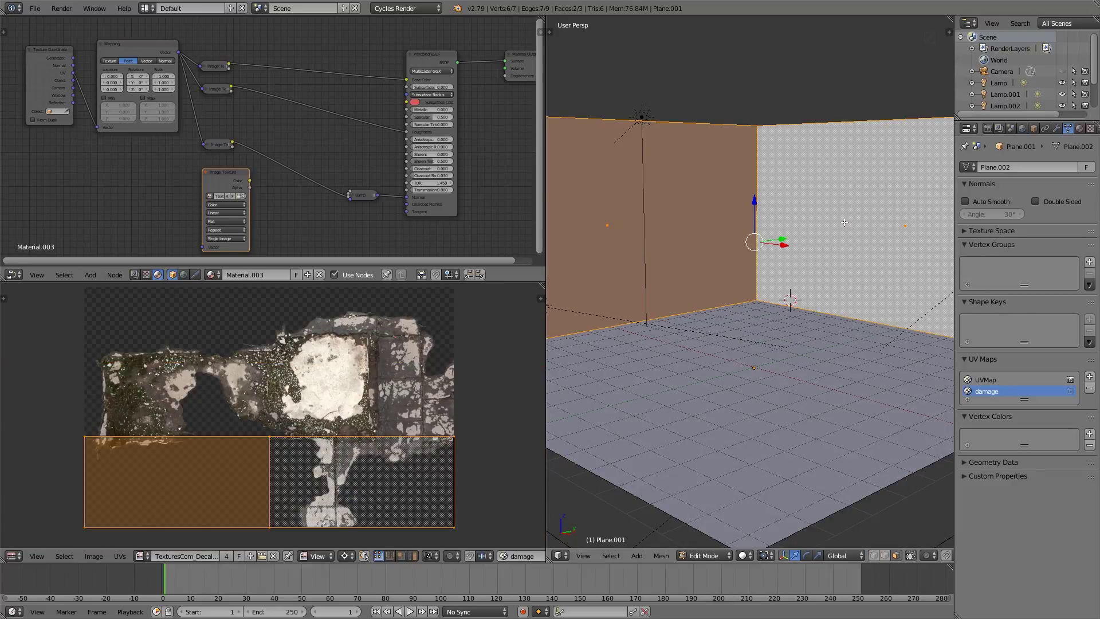
Shrink the floor face's UVs to a tiny island and place them on an empty transparent area of the decal
right_click(753, 367)
key("g")
right_click(330, 433)
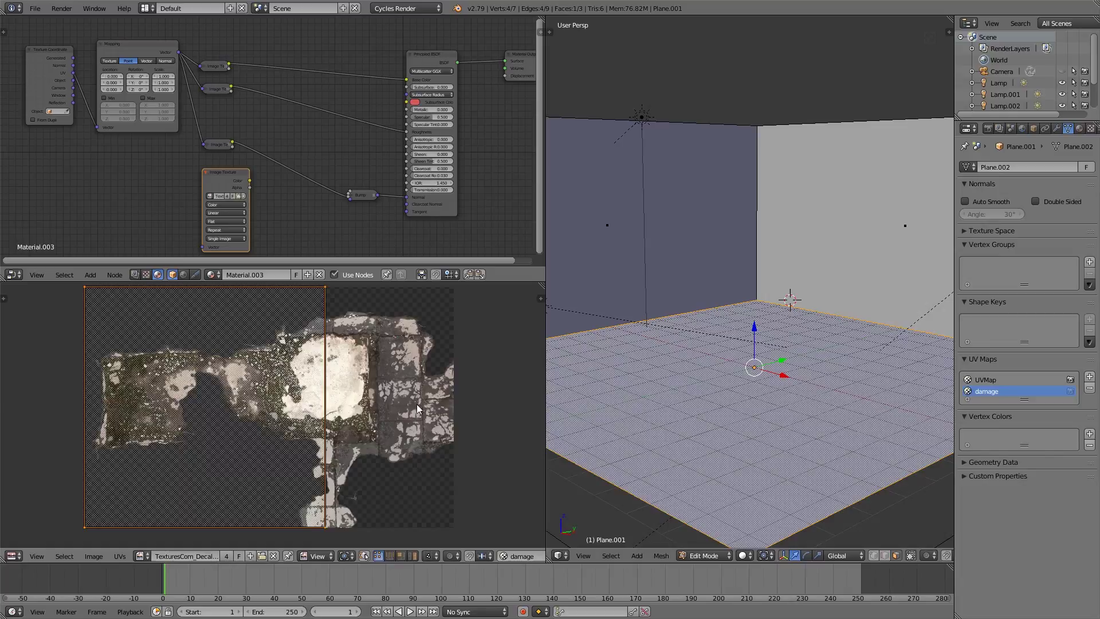
key("s")
left_click(228, 422)
key("g")
left_click(148, 516)
key("s")
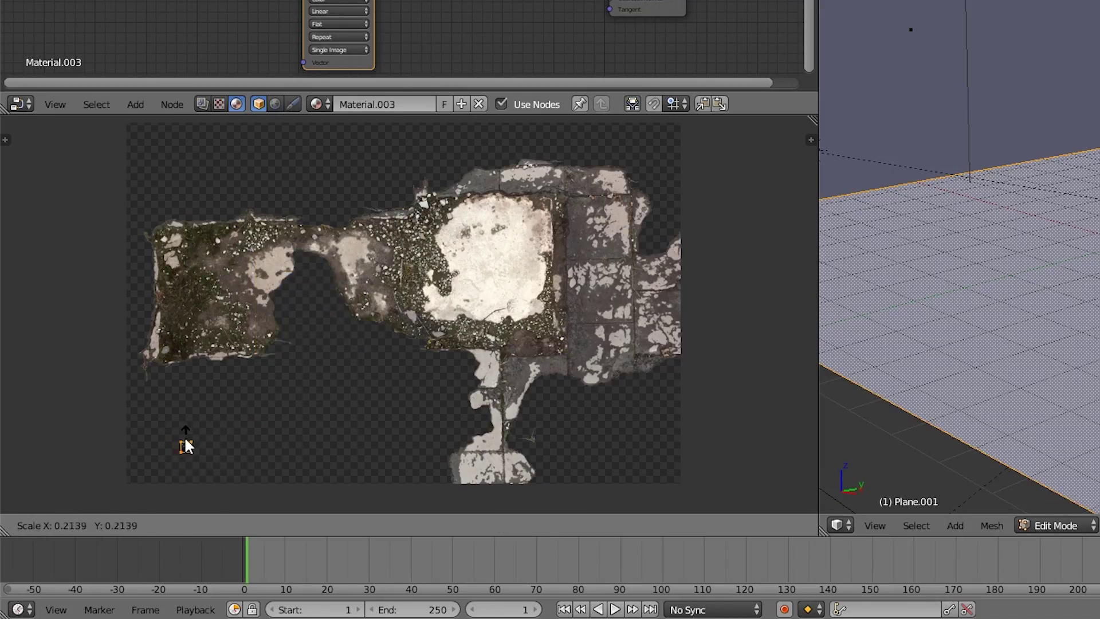
left_click(250, 440)
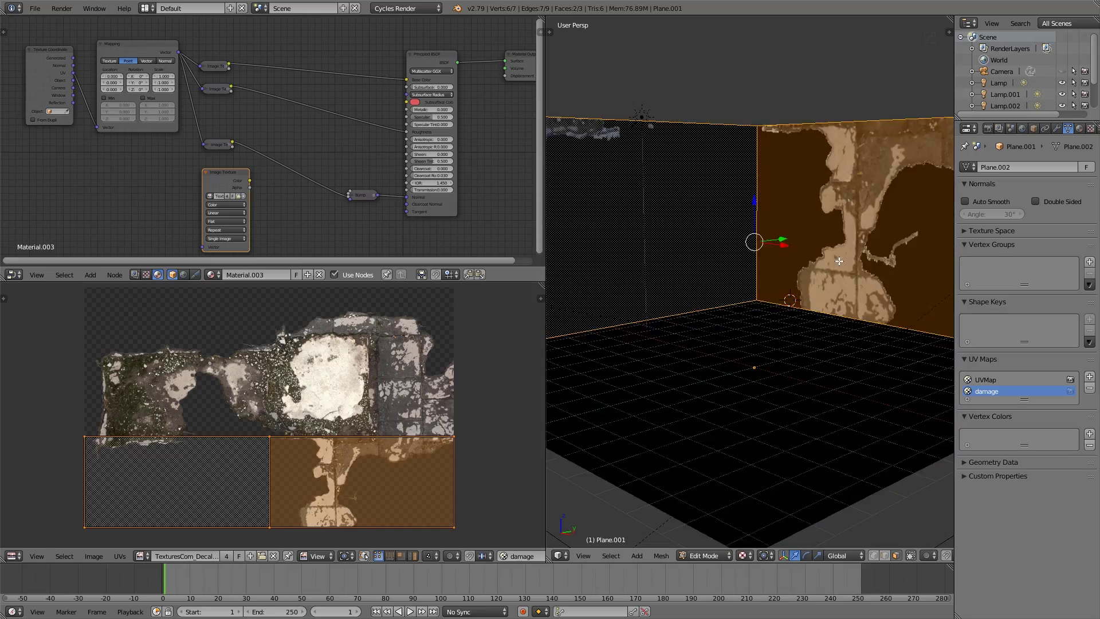
Enlarge the wall UVs and shift them until the decal's bright patch sits beside the room's corner, then leave Edit Mode
key("s")
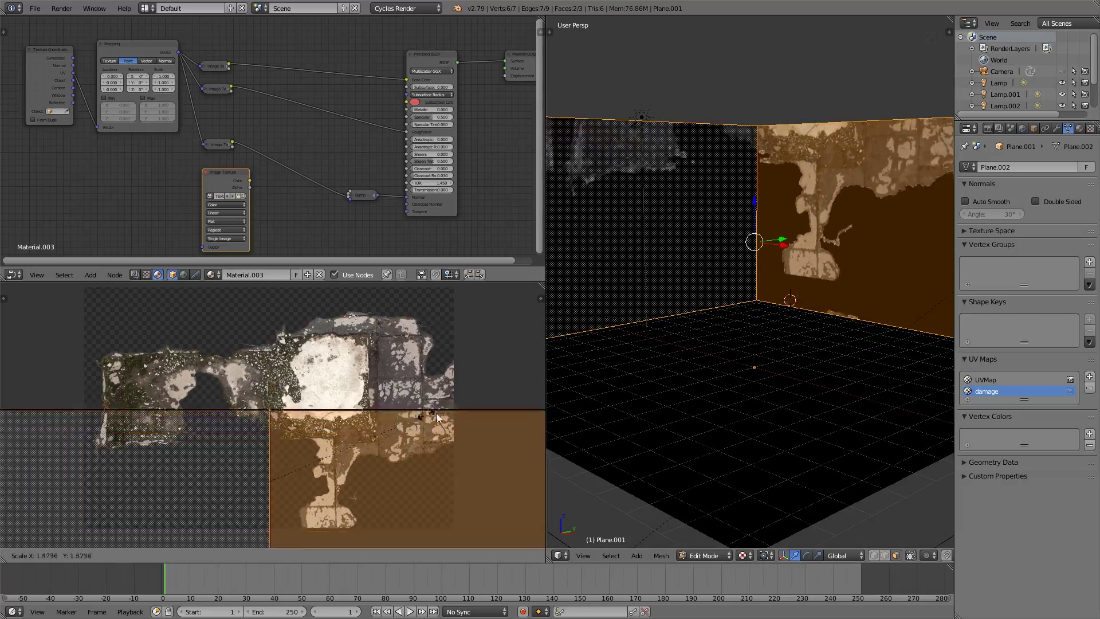
left_click(400, 443)
key("g")
left_click(443, 372)
key("g")
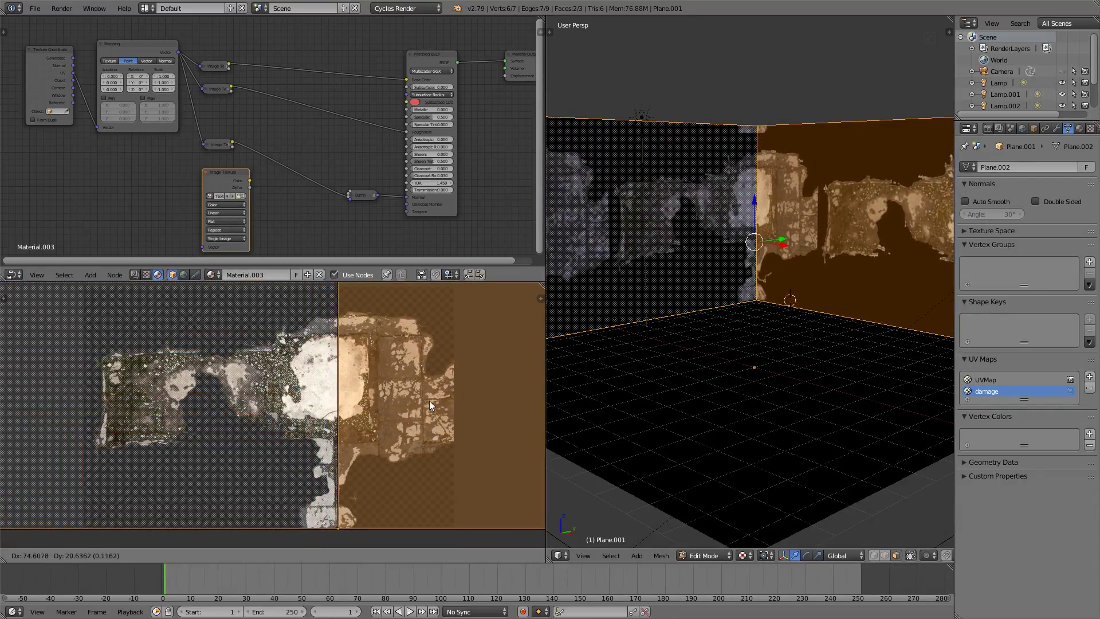
left_click(362, 397)
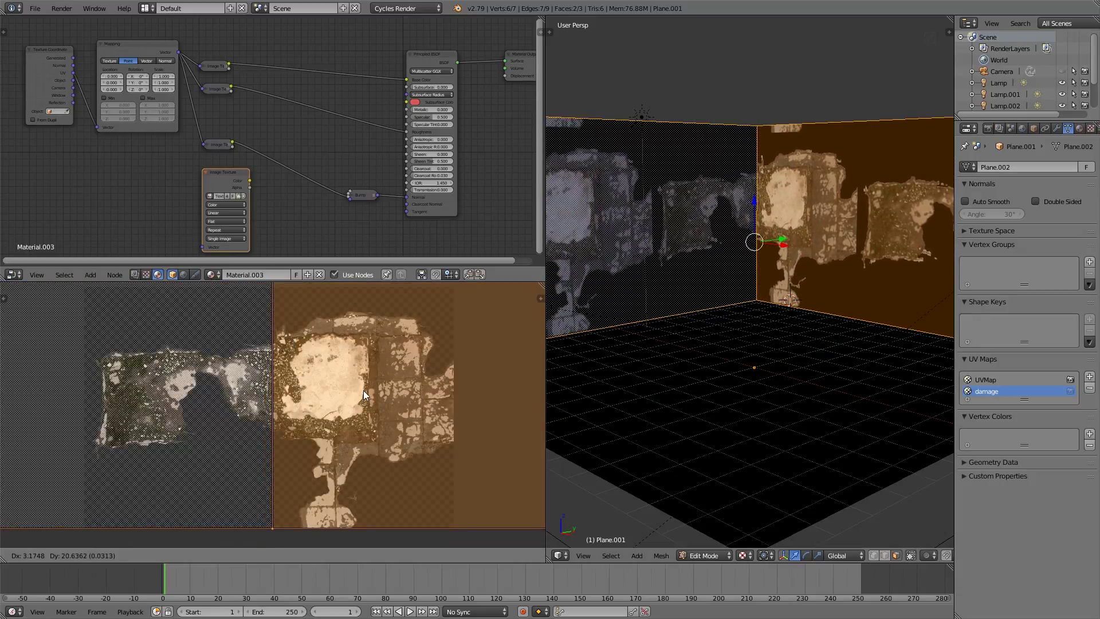
key("a")
key("Tab")
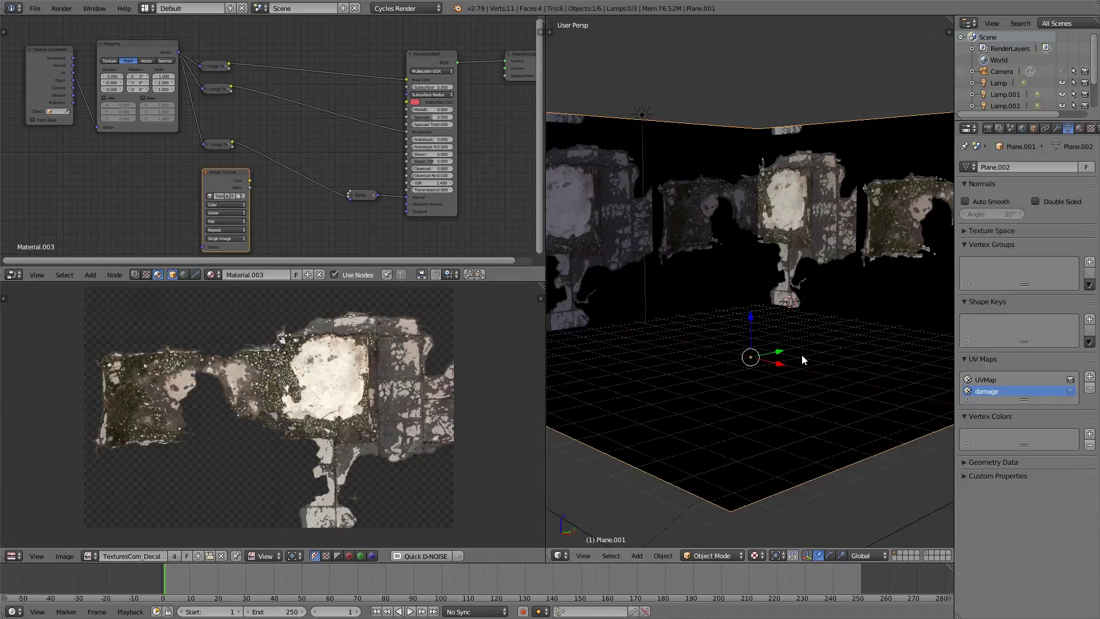
Add a UV Map node set to damage and connect it to the Vector input of the decal's Image Texture
key("shift+space")
middle_click_drag(358, 388, 503, 317)
key("ctrl+a")
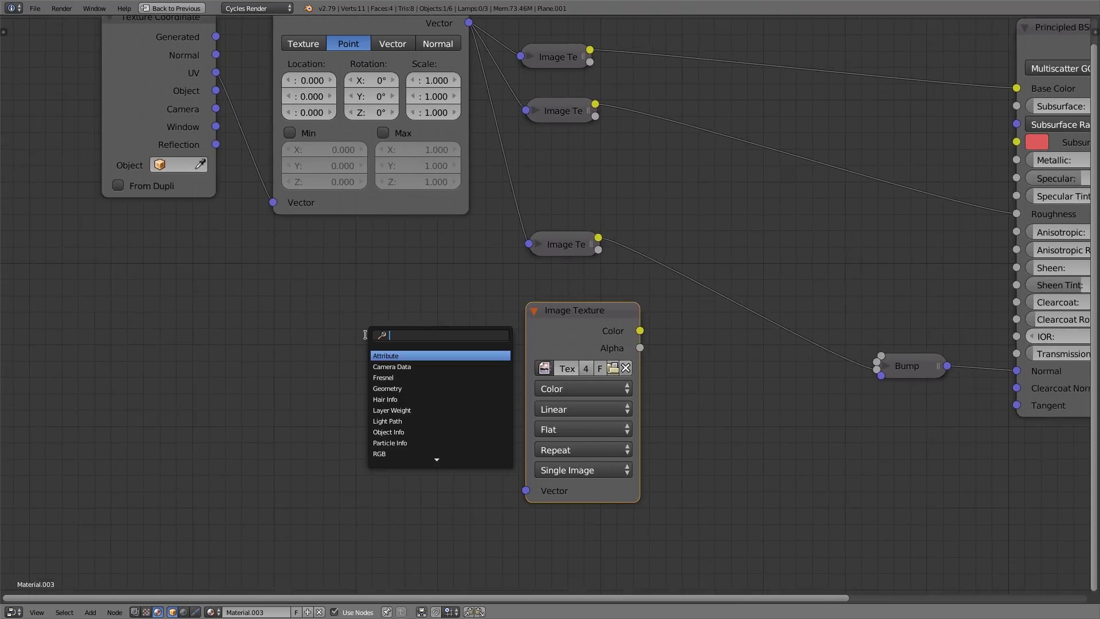
type("uv map")
key("Return")
left_click(229, 368)
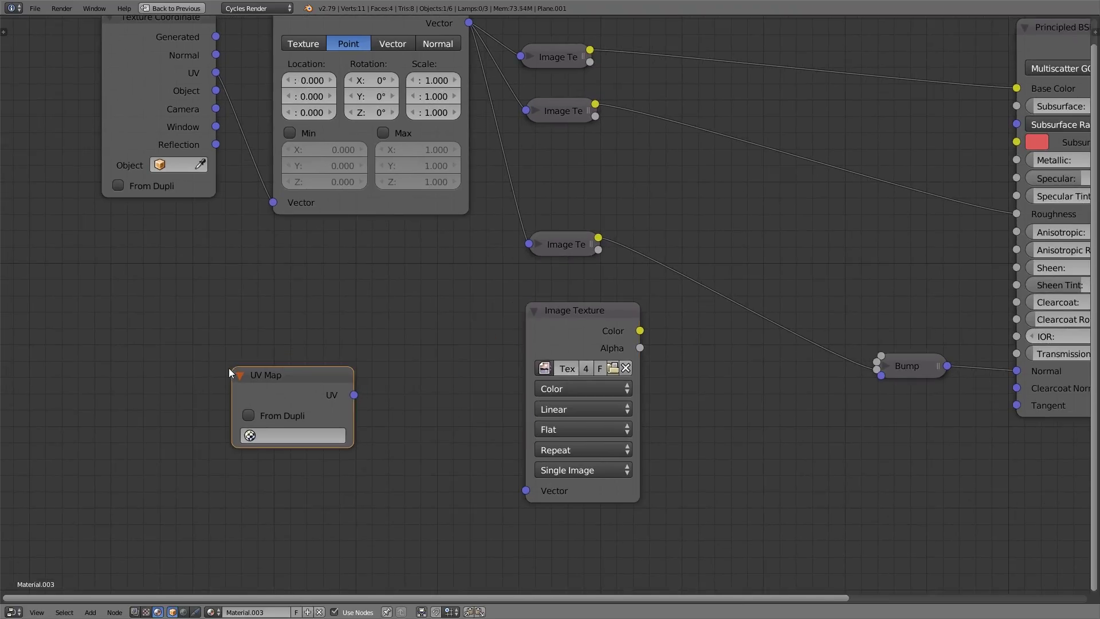
left_click_drag(354, 395, 534, 489)
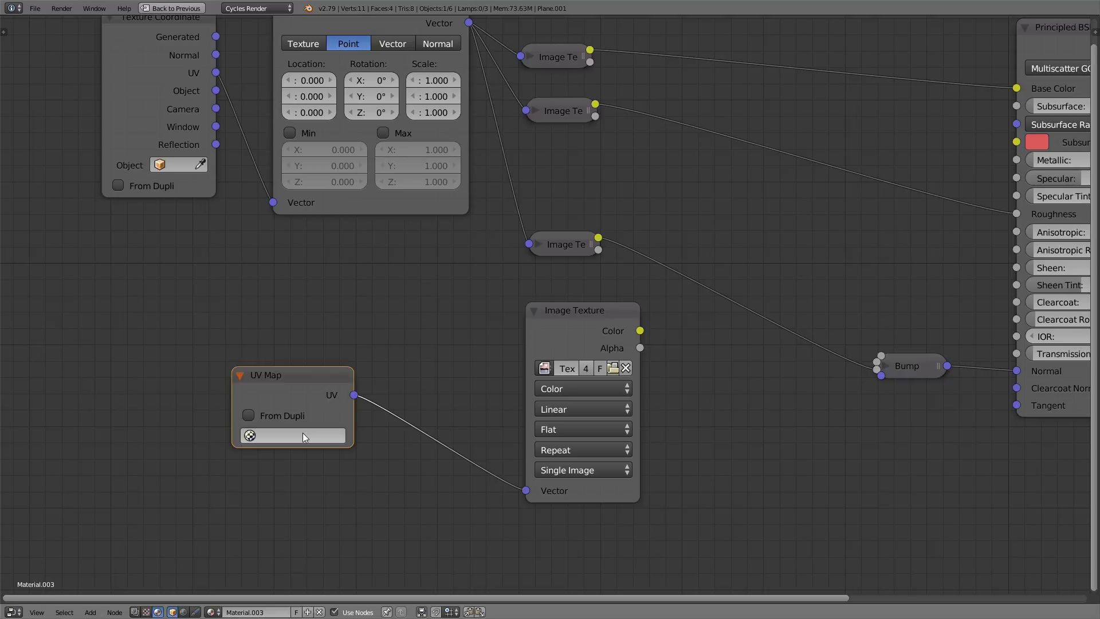
left_click(302, 432)
left_click(294, 266)
Insert a MixRGB node between the base colour texture and the Principled BSDF's Base Color
scroll(685, 203, "down", 2)
middle_click_drag(685, 202, 524, 293)
key("shift+a")
left_click(525, 293)
type("mix")
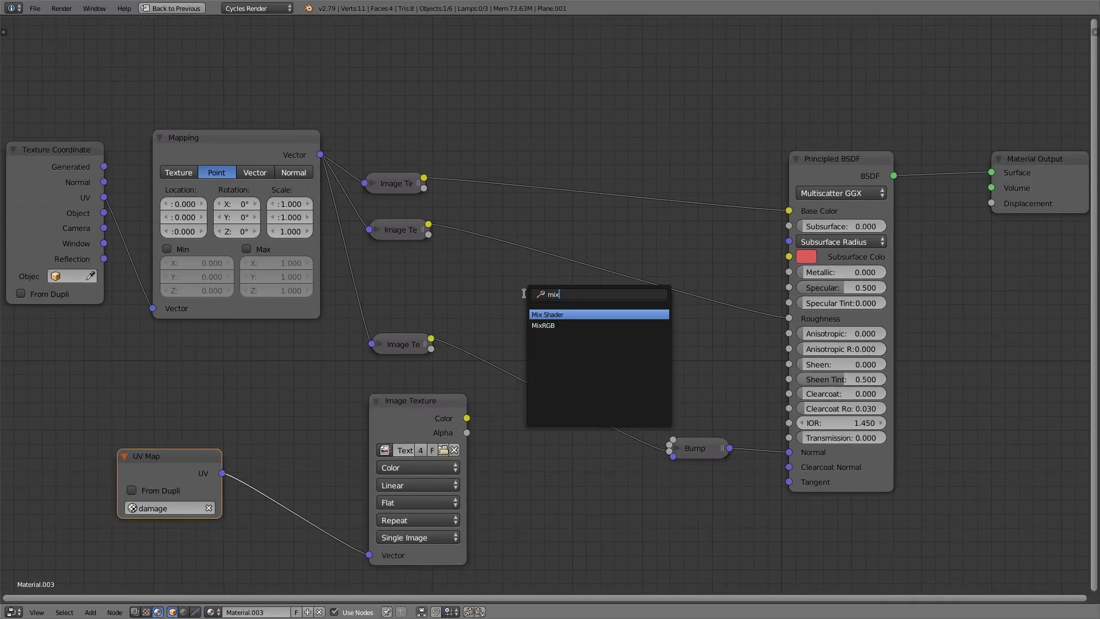
key("Down")
key("Return")
left_click(602, 120)
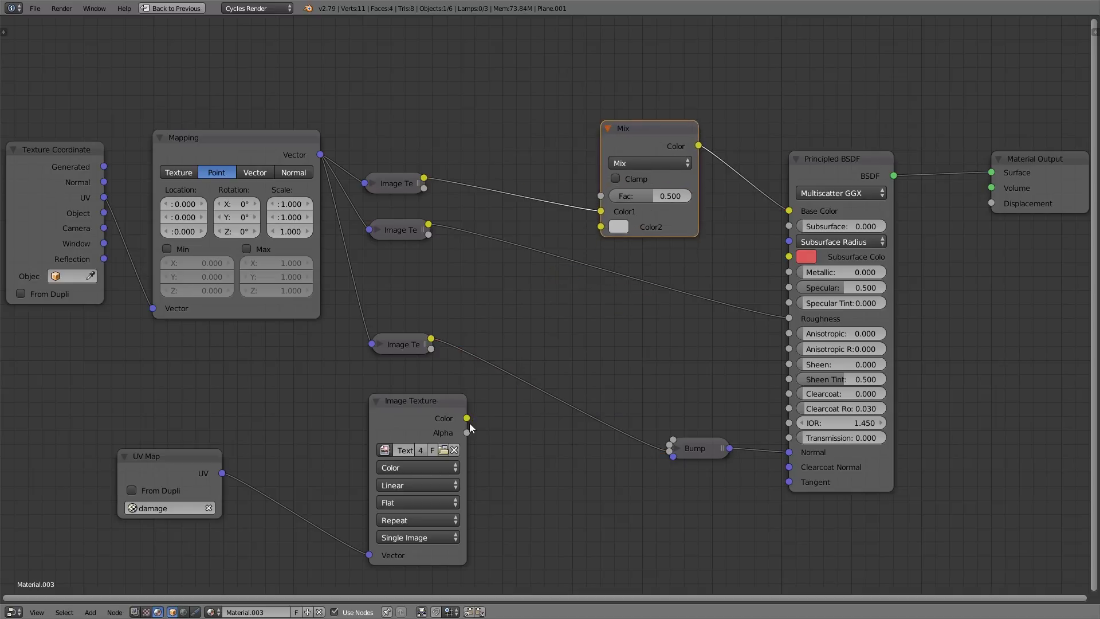
Connect the decal texture's Color to the Mix node's Color2 and its Alpha to Fac, and show the rendered preview
left_click_drag(466, 418, 600, 227)
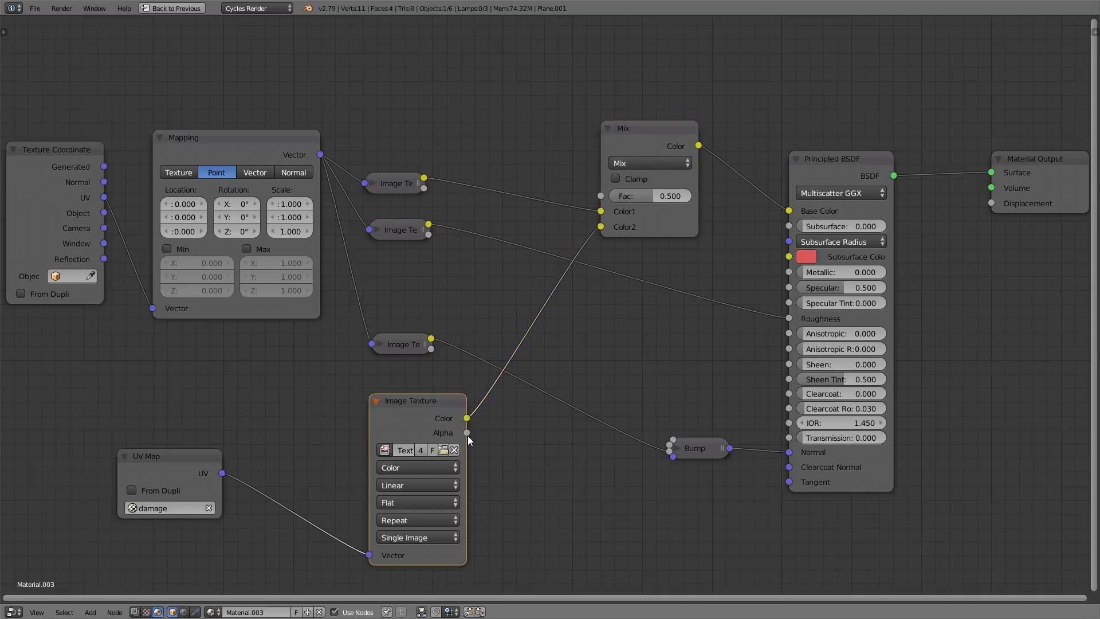
left_click_drag(467, 434, 602, 196)
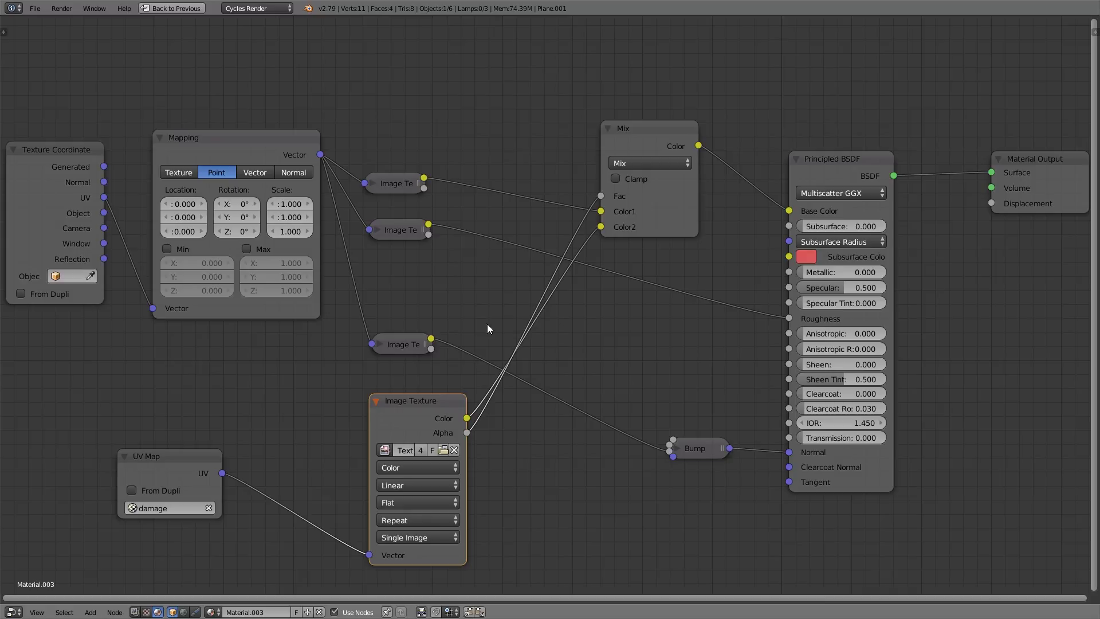
key("ctrl+space")
key("shift+z")
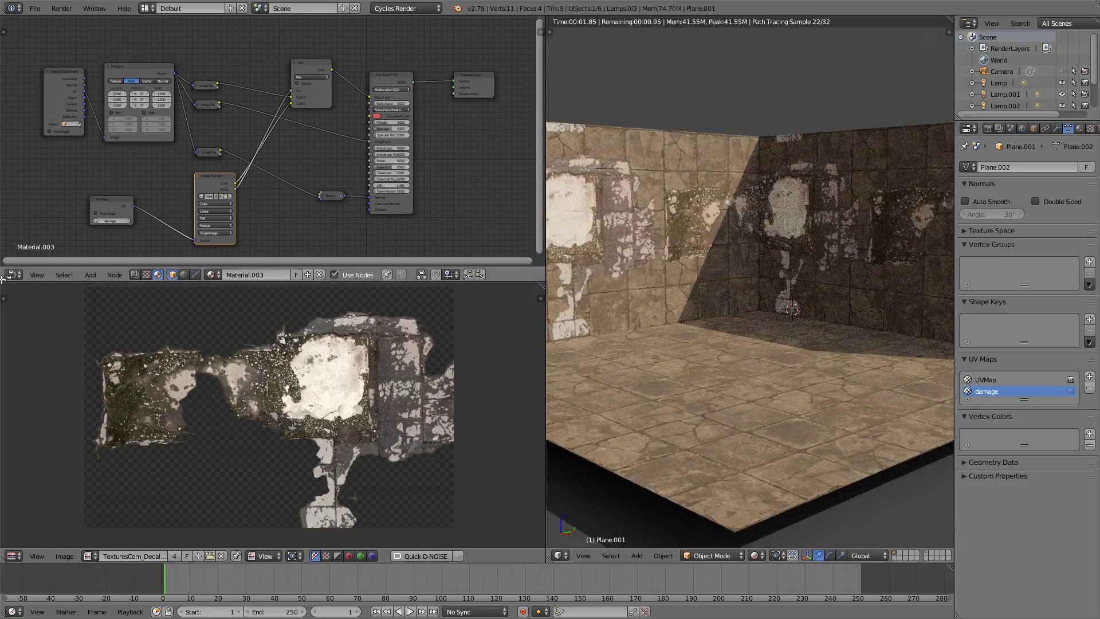
Set the decal Image Texture's extension to Clip so the damage is not repeated across the walls
middle_click_drag(770, 275, 726, 272)
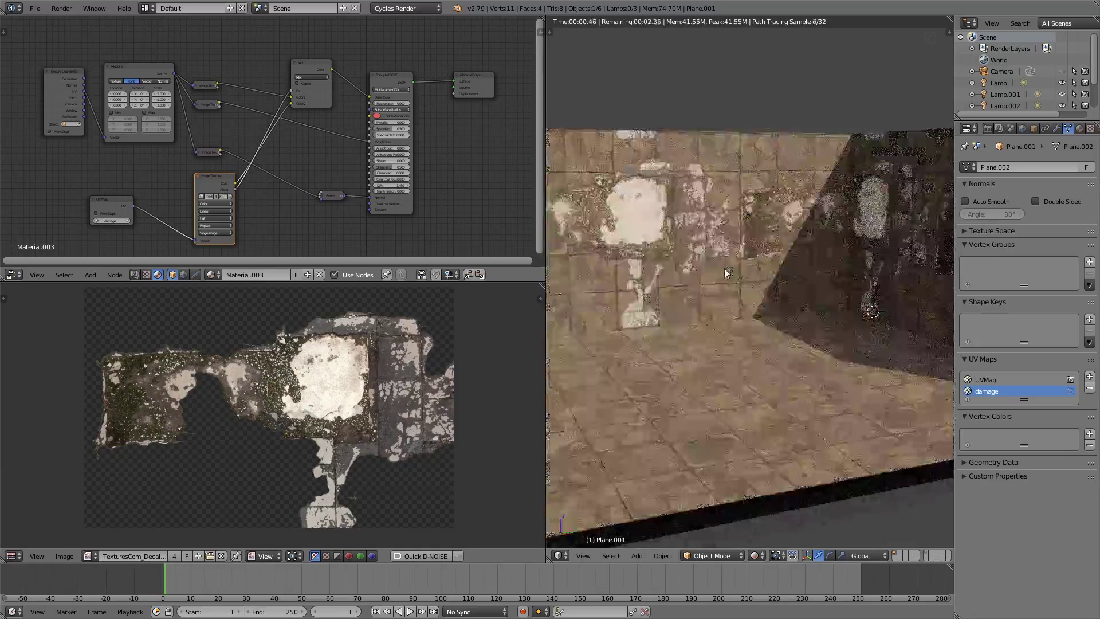
scroll(744, 281, "down", 4)
middle_click_drag(814, 297, 789, 324)
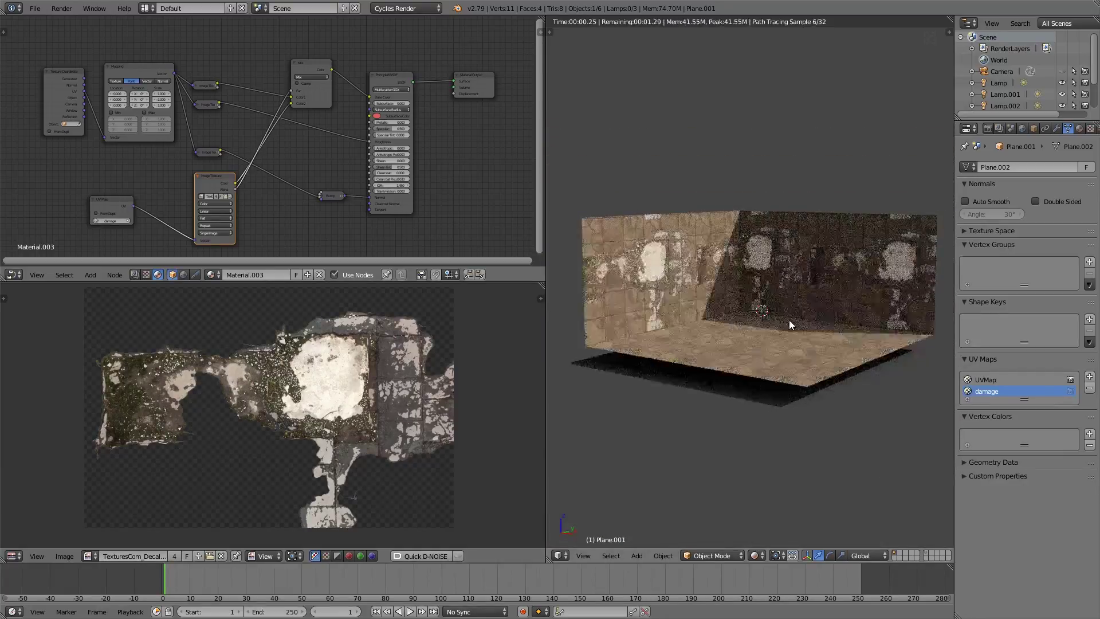
scroll(855, 409, "up", 4)
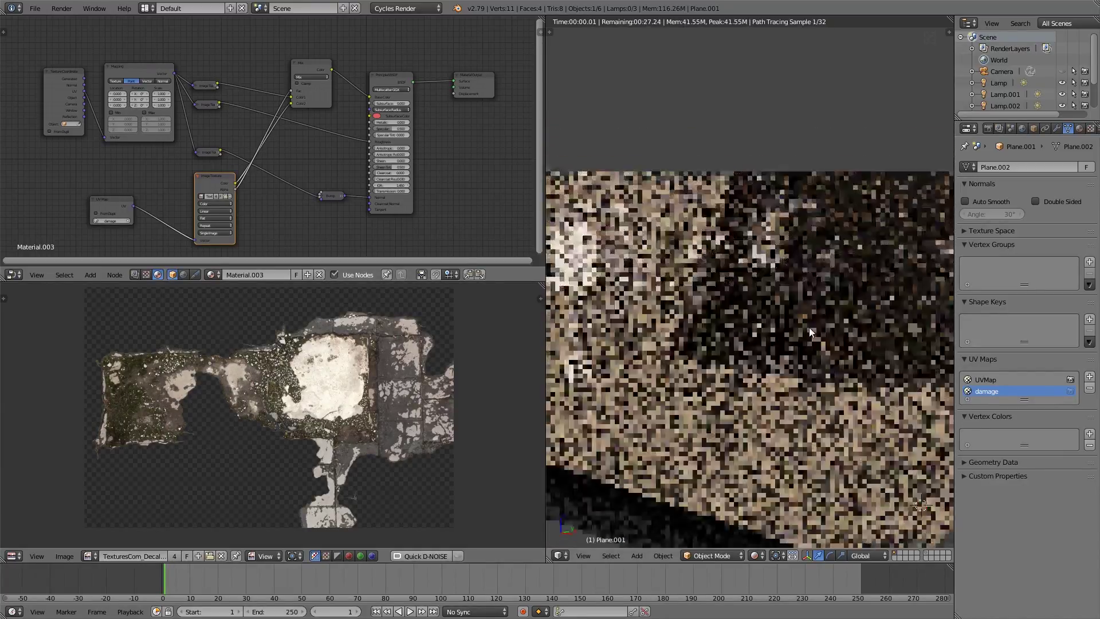
key("shift+space")
scroll(219, 179, "up", 5)
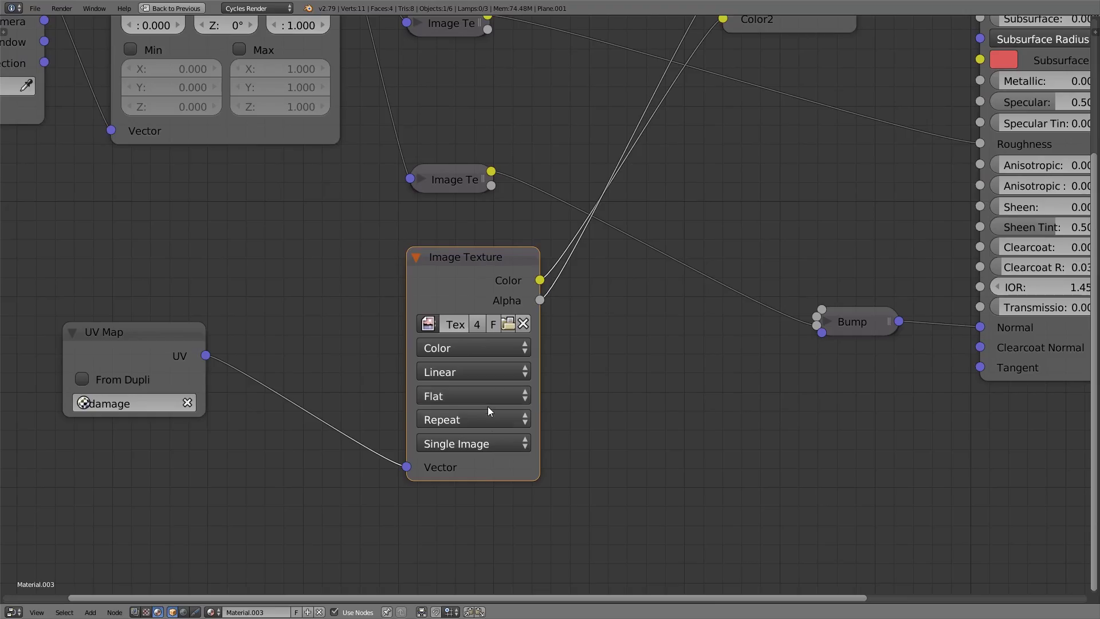
left_click(486, 421)
left_click(471, 355)
key("shift+space")
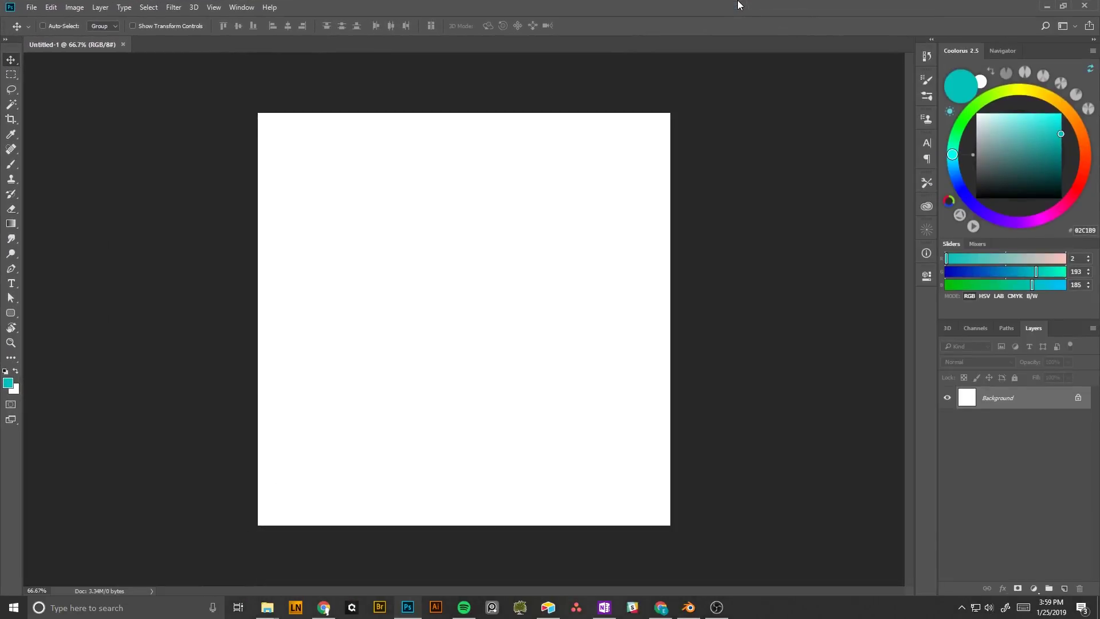
Switch to Photoshop, paint a teal smiley with two eyes and a toothy grin on a new layer, and hide the Background layer
key("ctrl+shift+alt+n")
left_click_drag(394, 227, 405, 293)
left_click_drag(496, 213, 501, 279)
mouse_move(355, 342)
left_mouse_down()
mouse_move(551, 368)
mouse_move(358, 333)
left_mouse_up()
left_click_drag(433, 362, 461, 450)
left_click_drag(534, 390, 555, 442)
left_click_drag(584, 361, 604, 413)
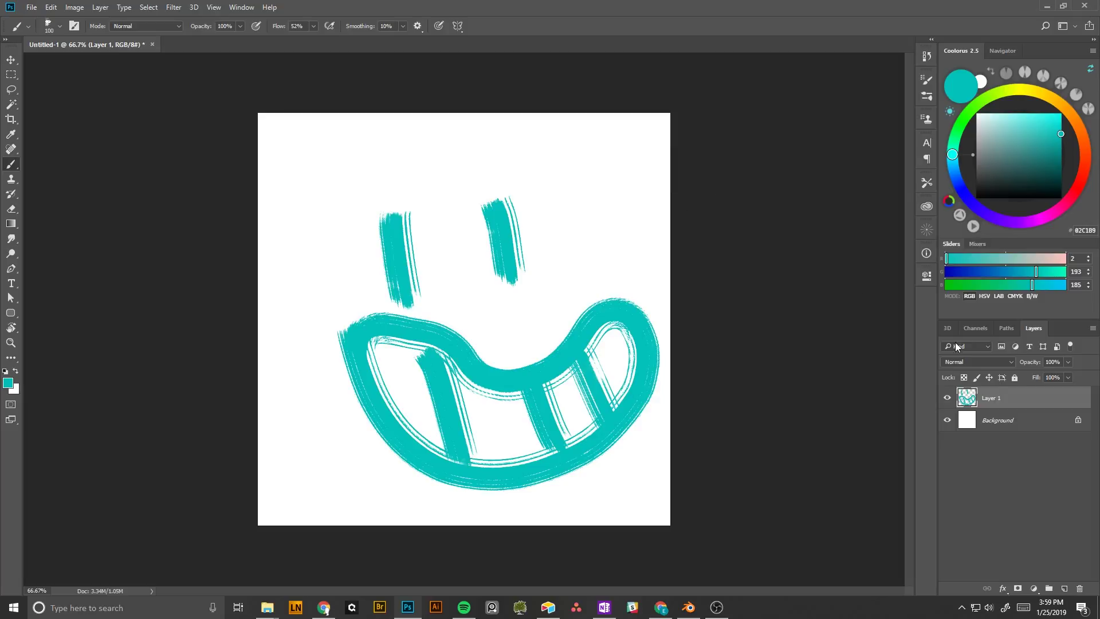
left_click(946, 420)
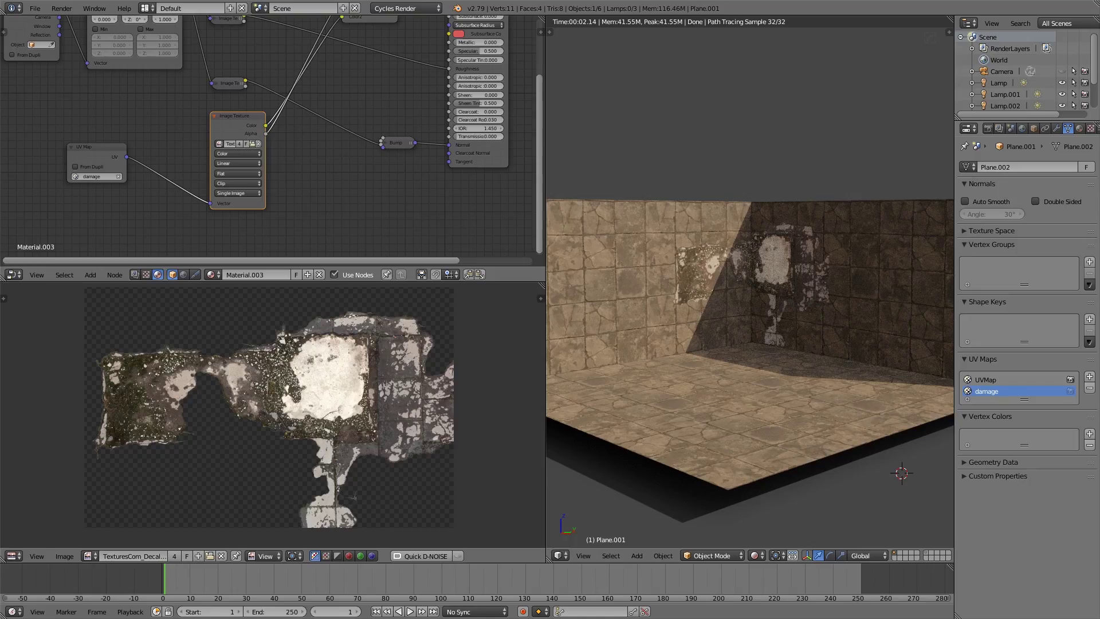
Switch to Blender, load face_02.psd into the image editor, and add a UV map named face to the room mesh
left_click_drag(947, 432, 315, 394)
scroll(351, 403, "down", 3)
scroll(350, 403, "up", 2)
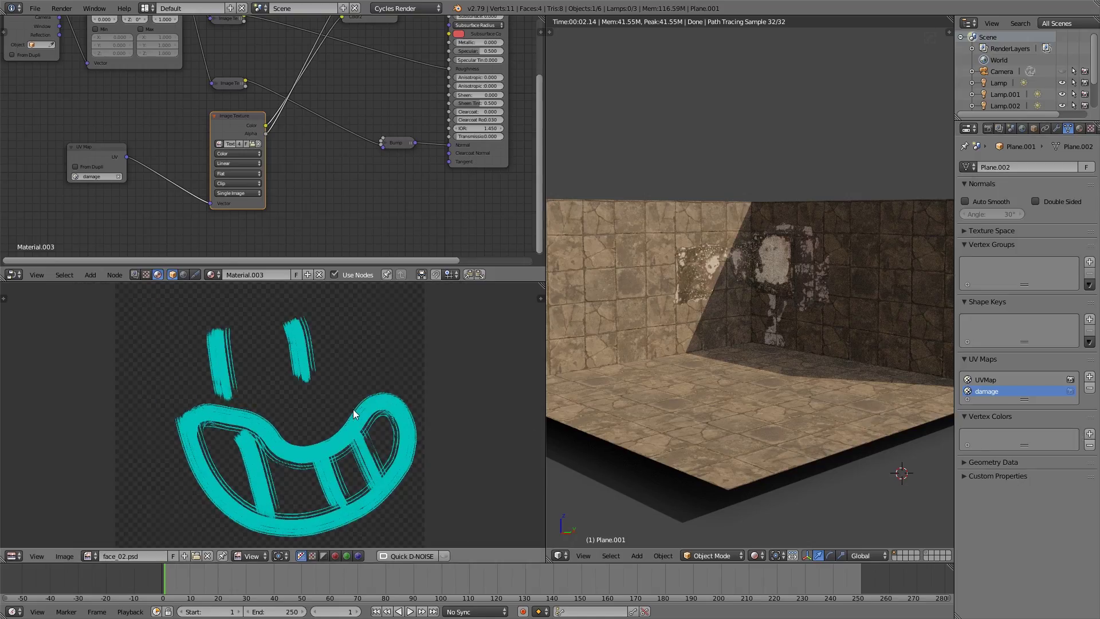
middle_click_drag(356, 416, 343, 401)
left_click(1090, 377)
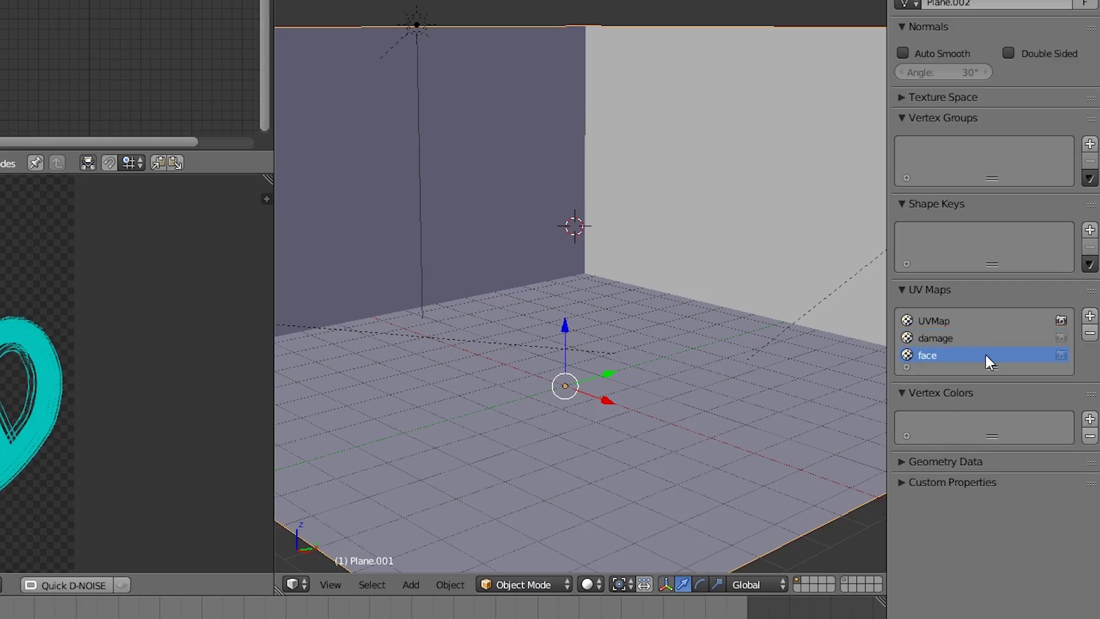
Unwrap all room faces in the face UV map and rotate the UVs over the smiley image
key("Tab")
key("u")
left_click(783, 299)
scroll(272, 431, "down", 2)
key("r")
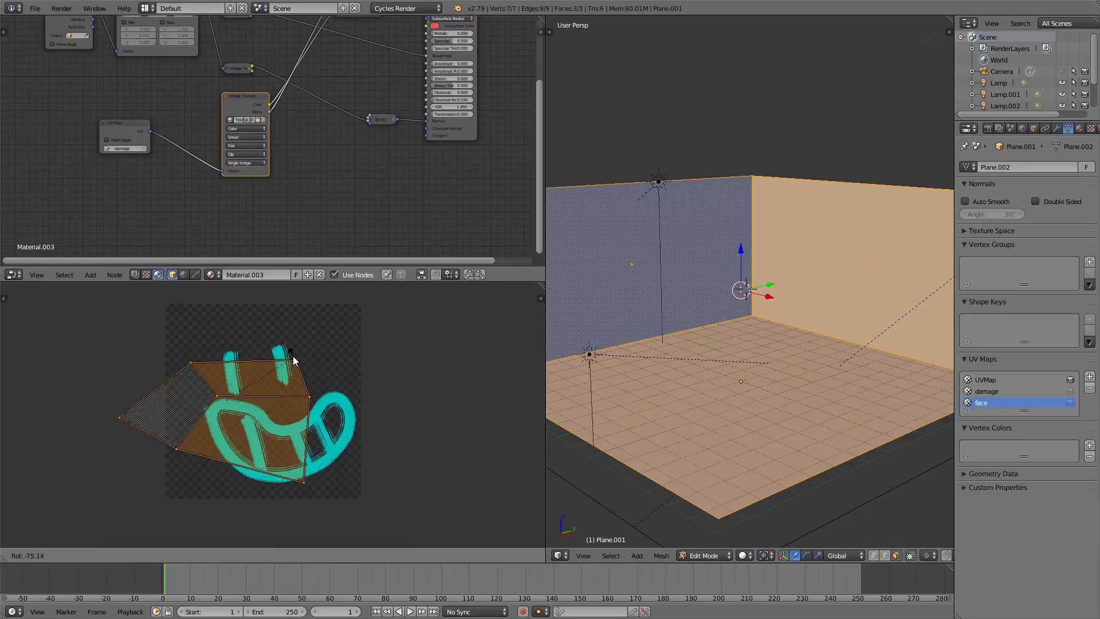
left_click(269, 378)
Duplicate the UV Map node, set the copy to face, and connect it to the face Image Texture's Vector input
scroll(356, 381, "up", 3)
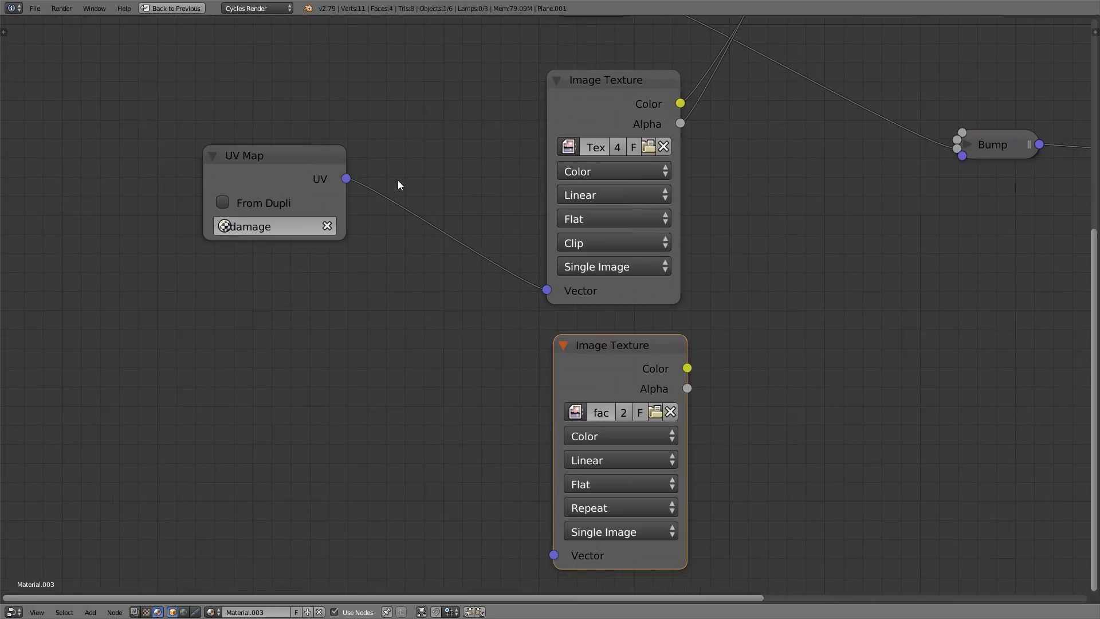
left_click(291, 157)
key("shift+d")
left_click(291, 455)
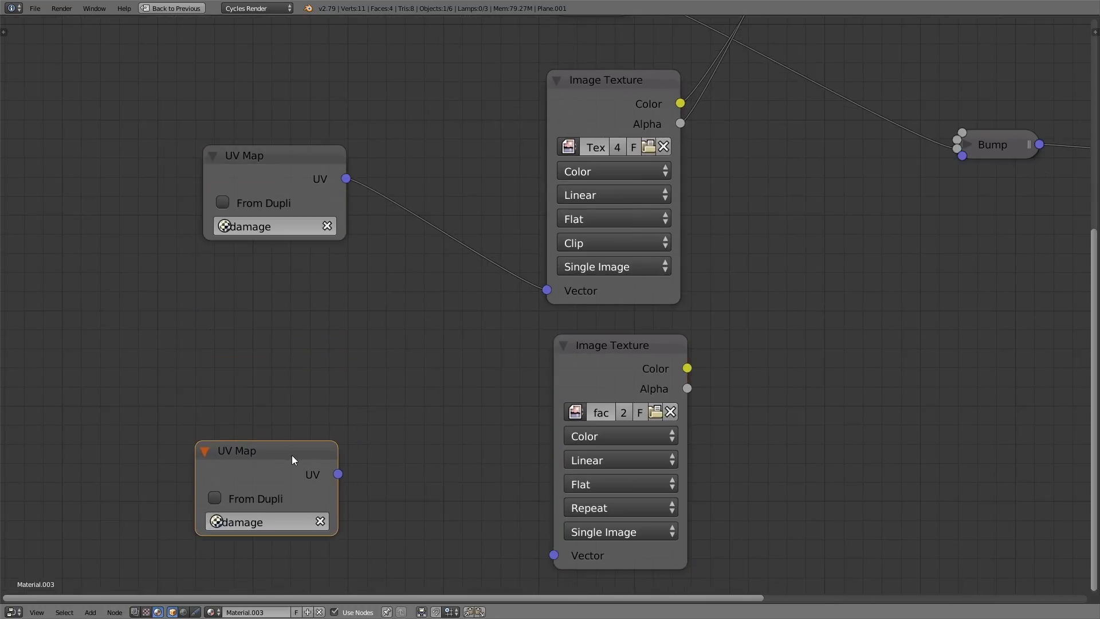
left_click(294, 521)
left_click(246, 342)
left_click_drag(338, 474, 554, 555)
Move the Principled BSDF, Bump and output nodes further along and insert a second Mix node before Base Color
scroll(626, 405, "down", 5)
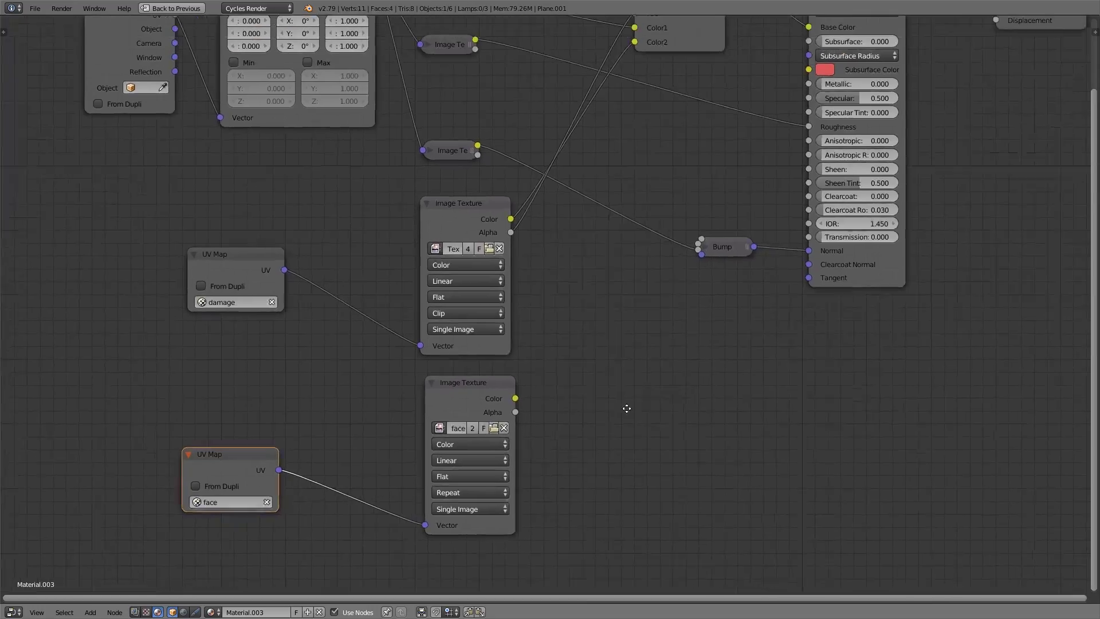
key("b")
left_click_drag(965, 67, 622, 481)
key("g")
left_click(762, 150)
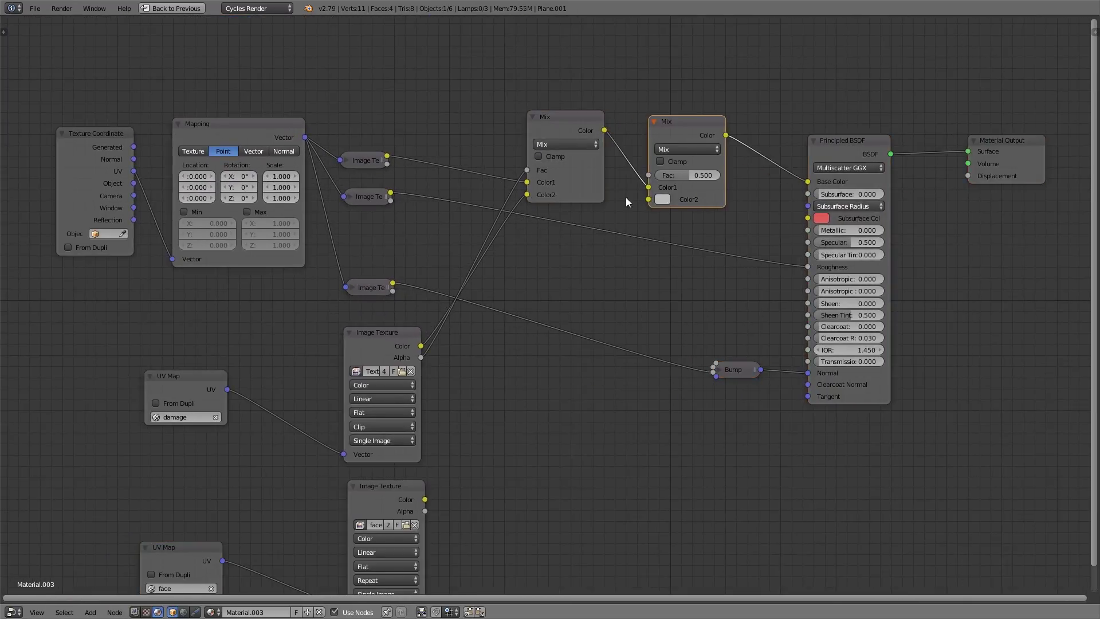
Connect the face texture's Color to the second Mix node's Color2 and its Alpha to Fac
middle_click_drag(596, 237, 599, 198)
left_click_drag(427, 459, 651, 160)
left_click(427, 473)
left_click_drag(426, 471, 651, 135)
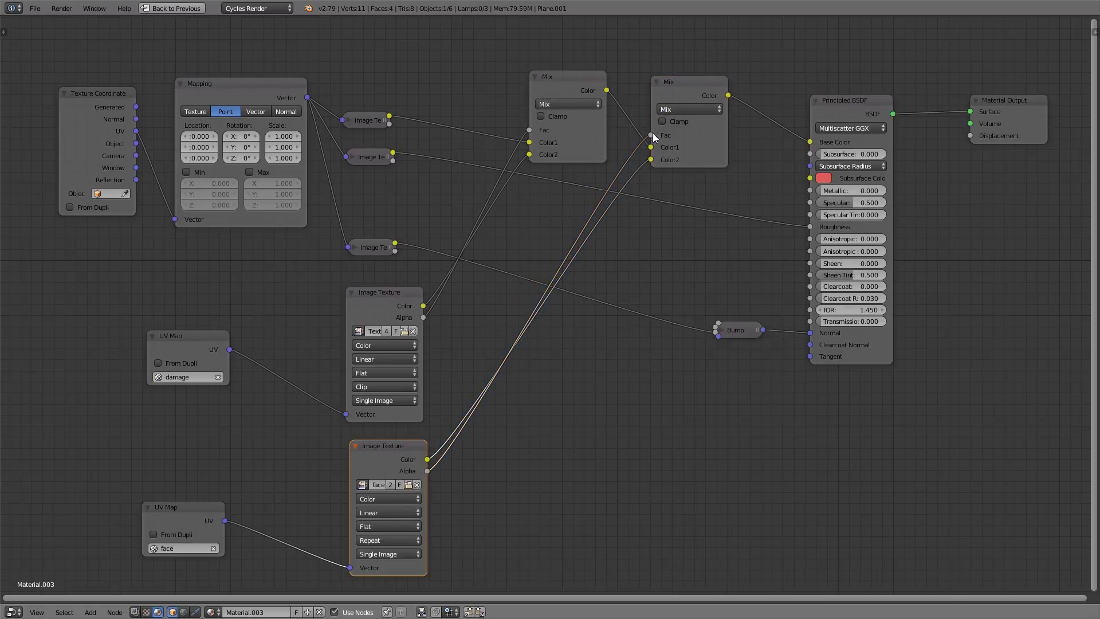
Restore the multi-editor layout, switch the 3D viewport to rendered shading and widen it
key("ctrl+Up")
key("shift+z")
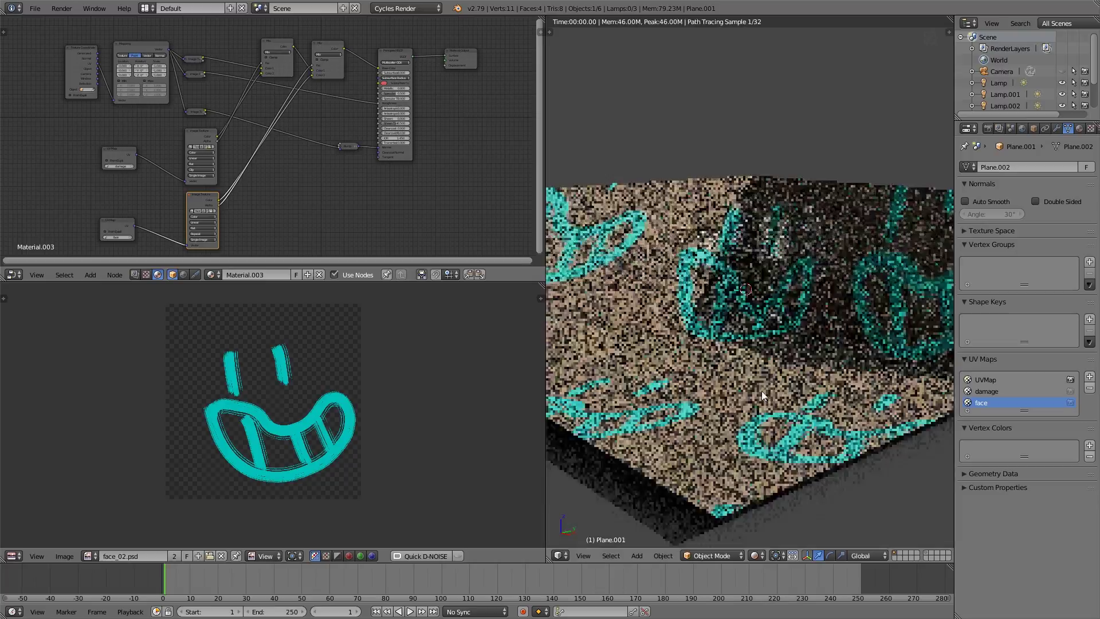
left_click_drag(545, 286, 334, 286)
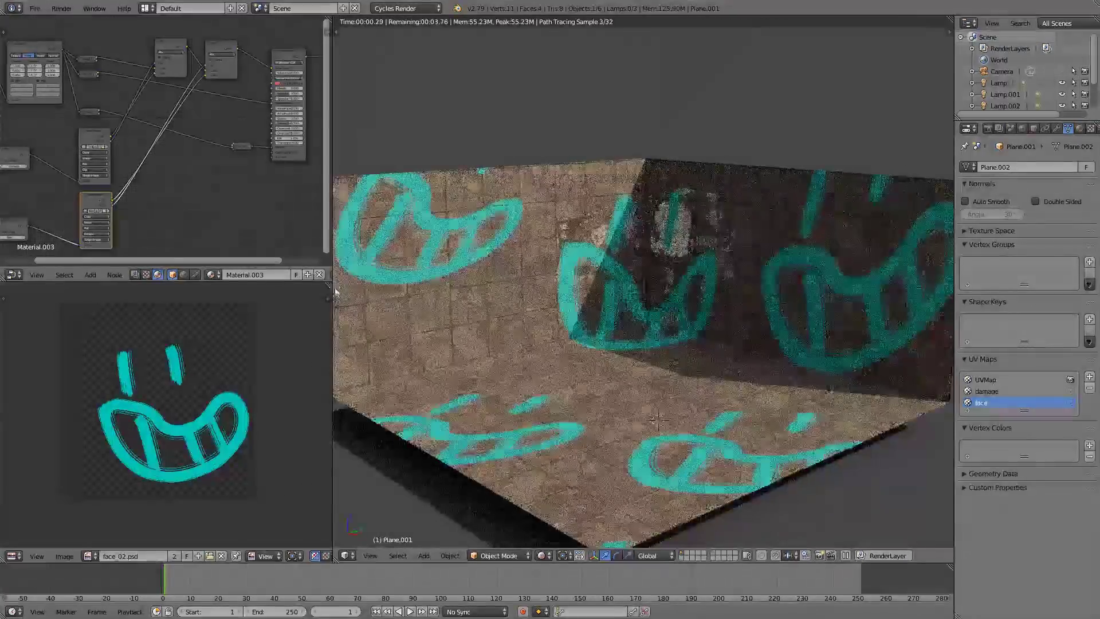
Set the extension of the face Image Texture node to Clip
middle_click_drag(173, 185, 202, 167)
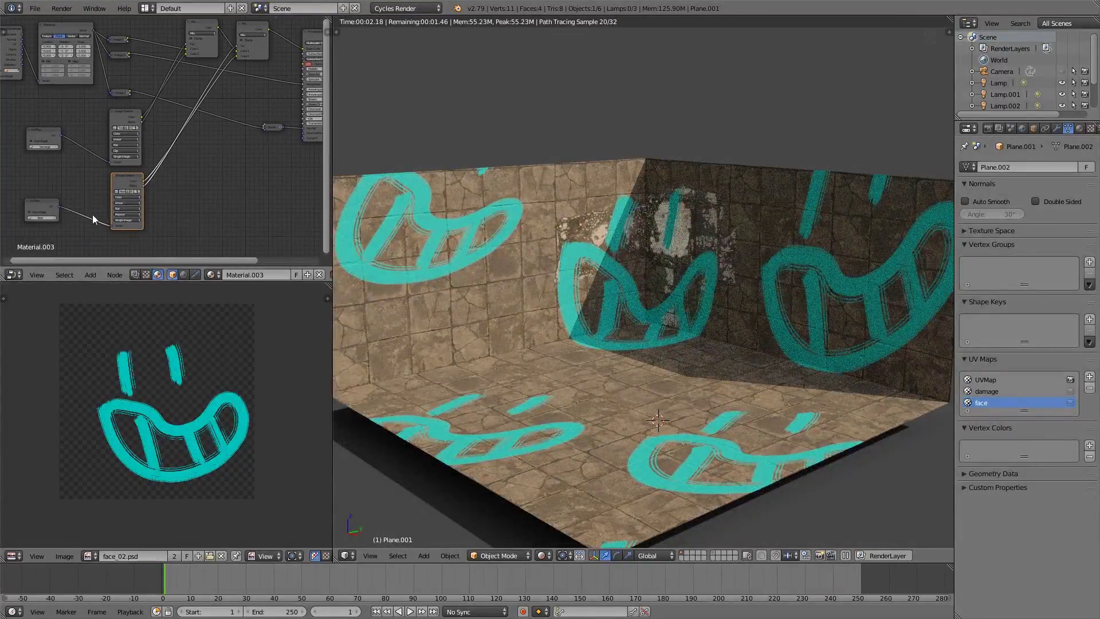
scroll(92, 221, "up", 5)
left_click(226, 174)
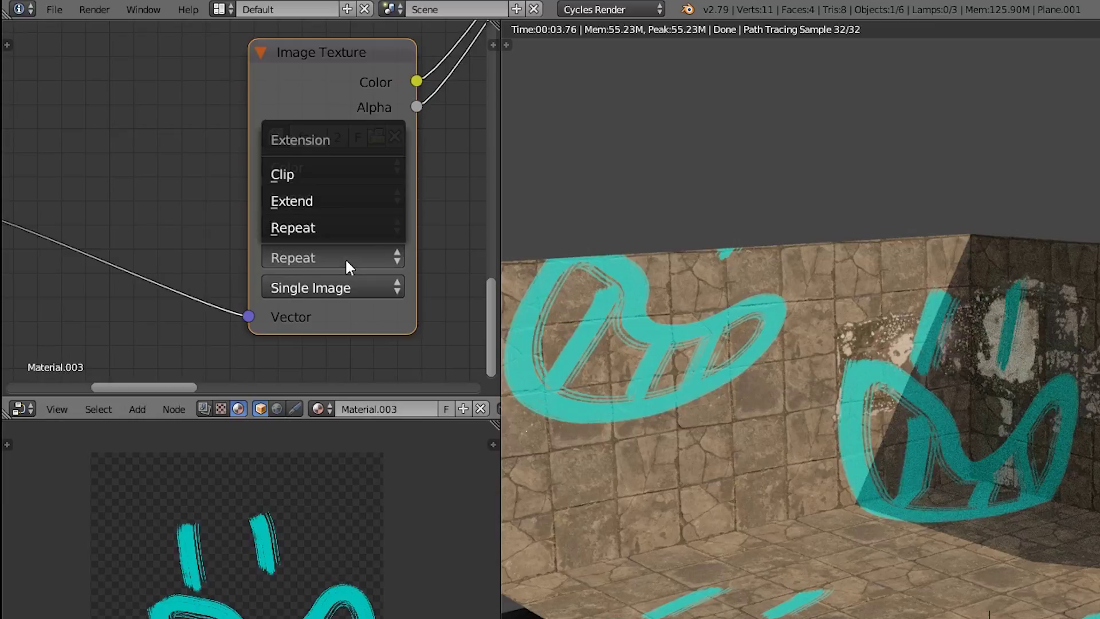
left_click(347, 175)
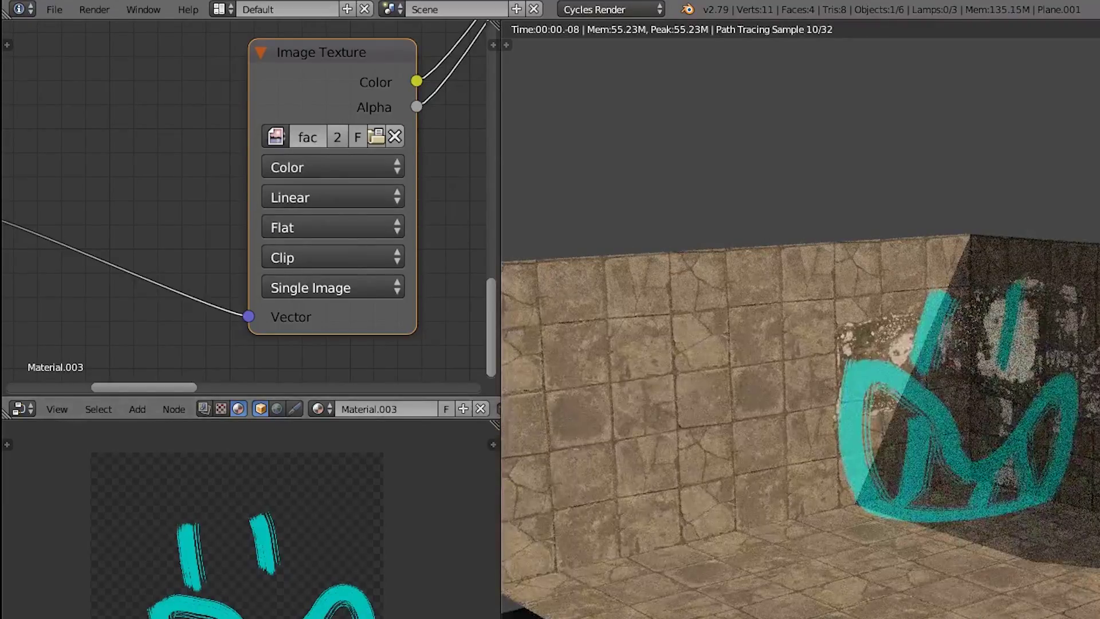
scroll(733, 357, "up", 6)
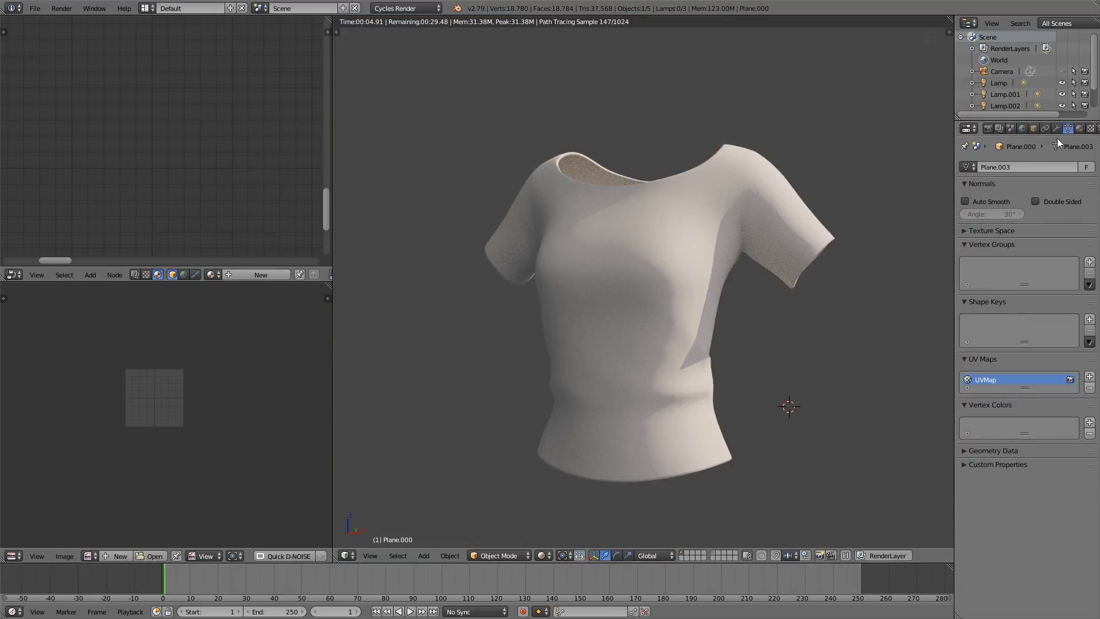
Examine the shirt and its UV test grid from several angles, comparing it with the grid image
middle_click_drag(896, 213, 857, 238)
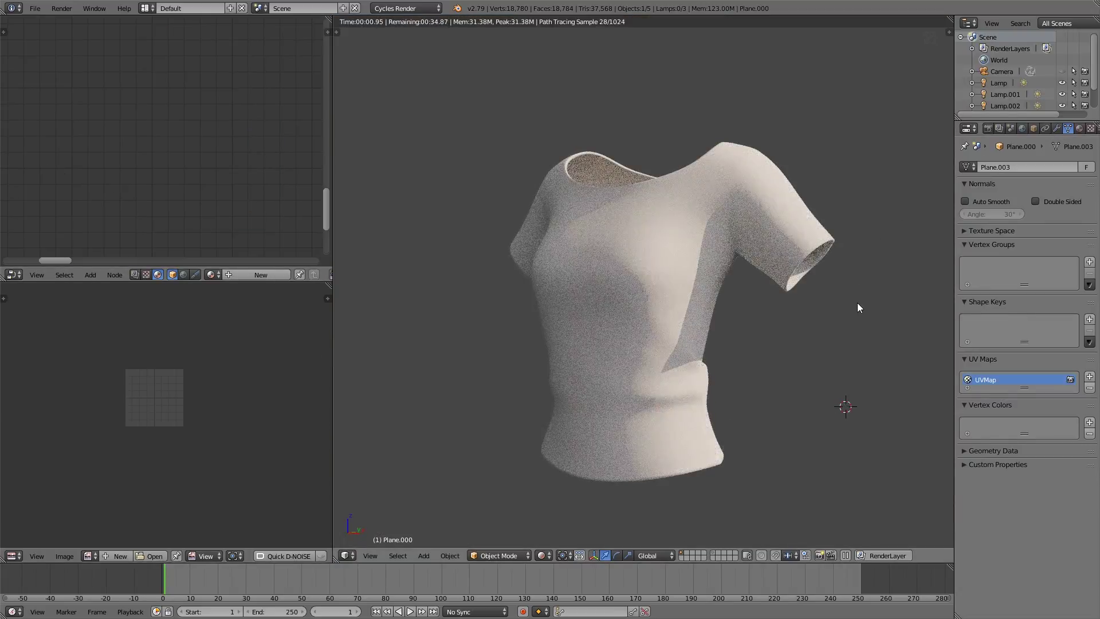
middle_click_drag(788, 348, 810, 351)
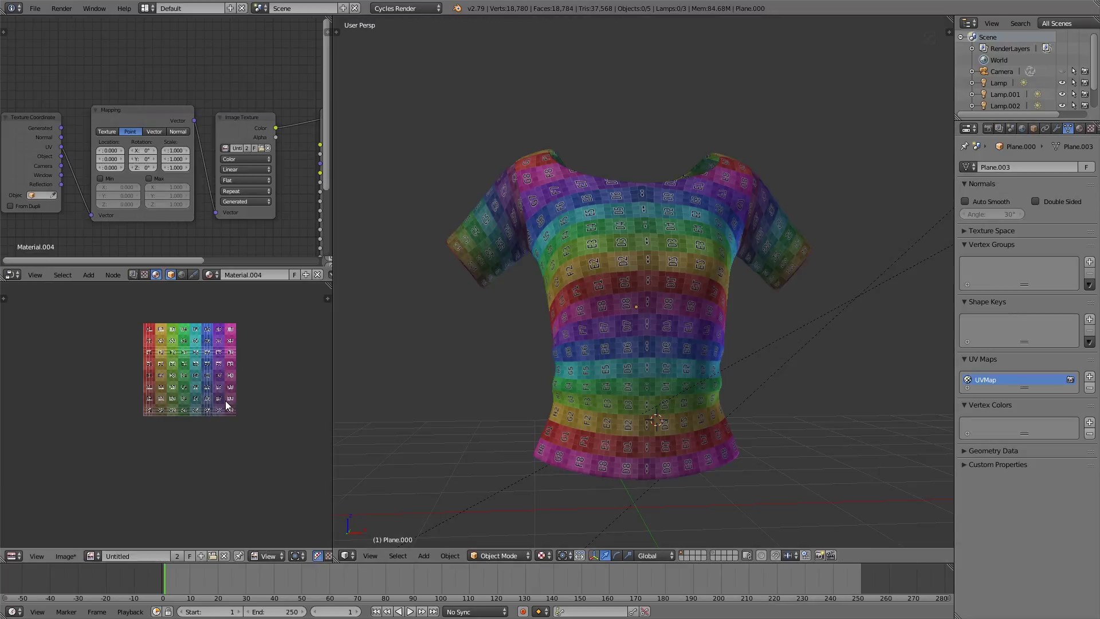
scroll(223, 401, "up", 6)
middle_click_drag(700, 366, 805, 367)
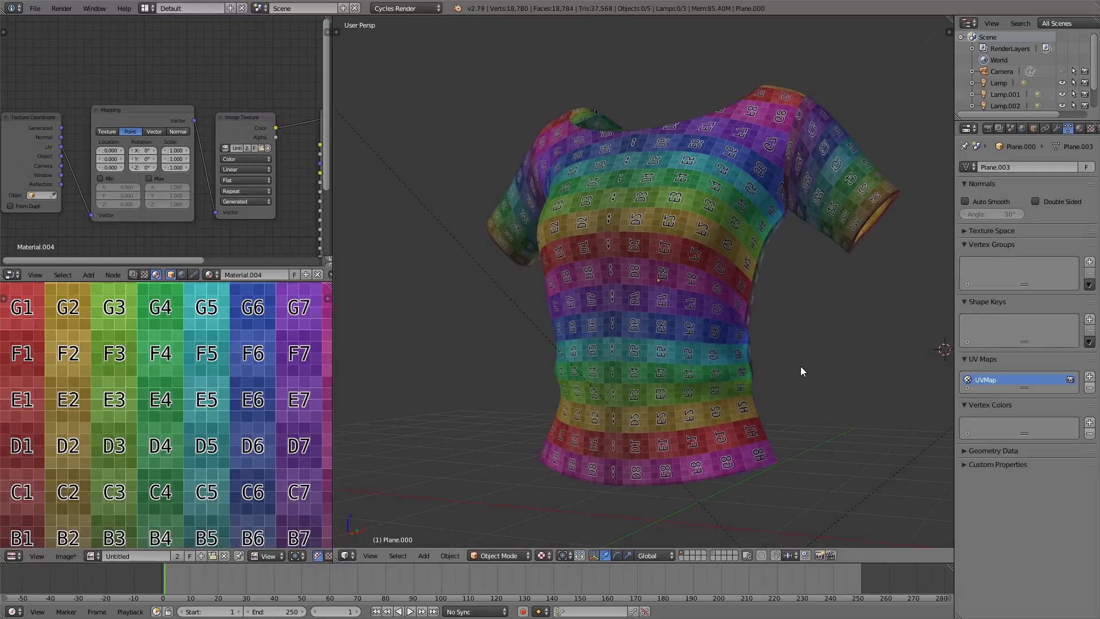
scroll(163, 143, "down", 3)
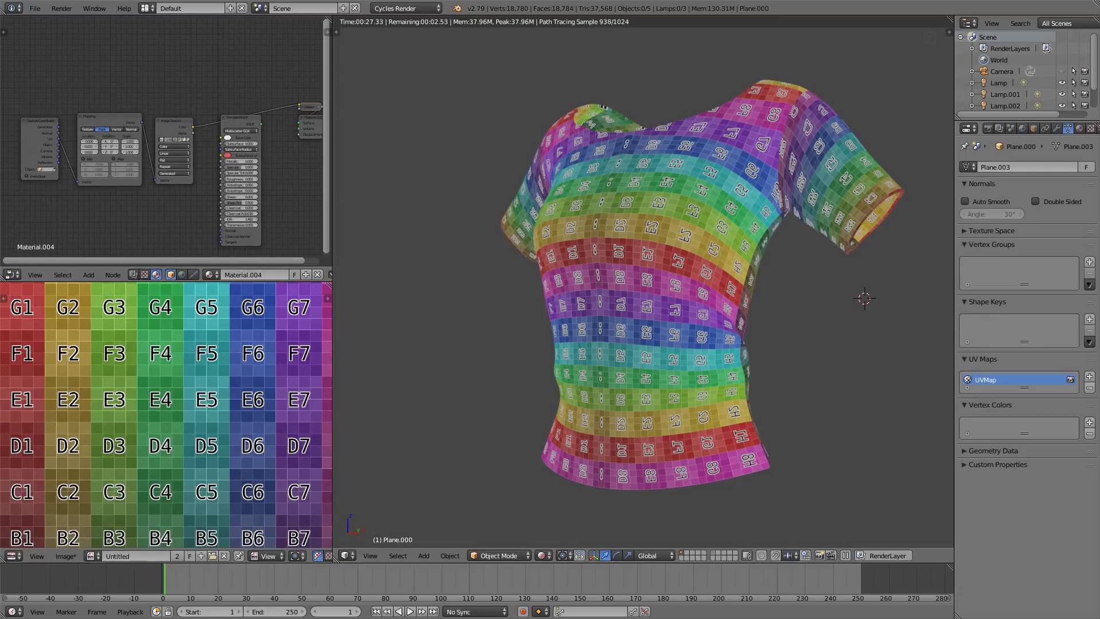
Apply the knit image 01c.png to the shirt material and set the Mapping scale to 6.300 on all axes
left_click_drag(224, 401, 208, 395)
key("ctrl+space")
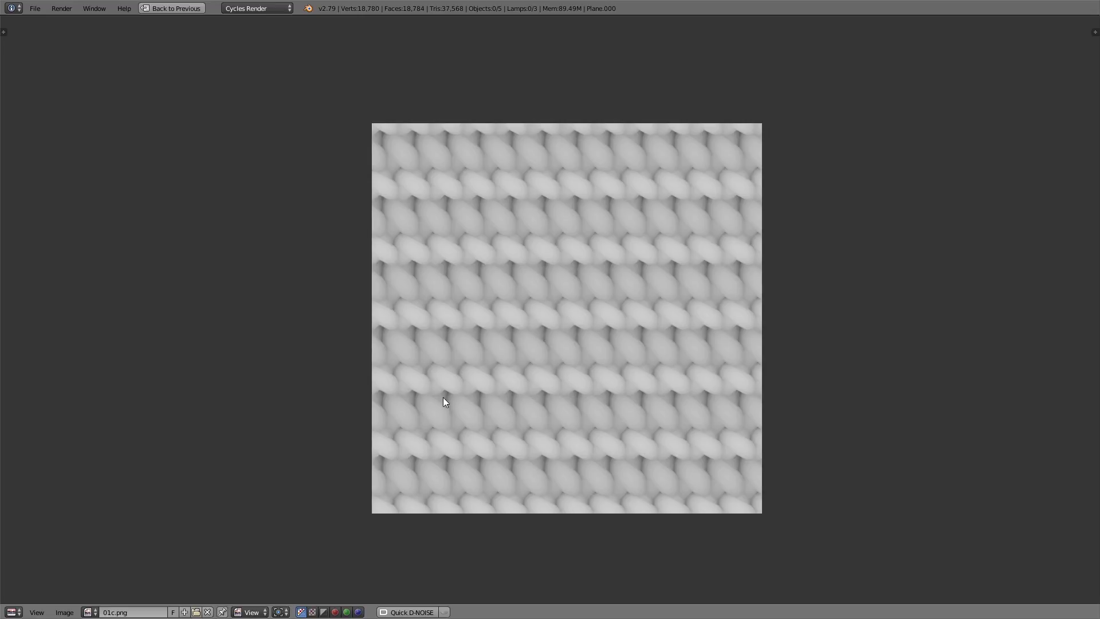
middle_click_drag(800, 404, 791, 380)
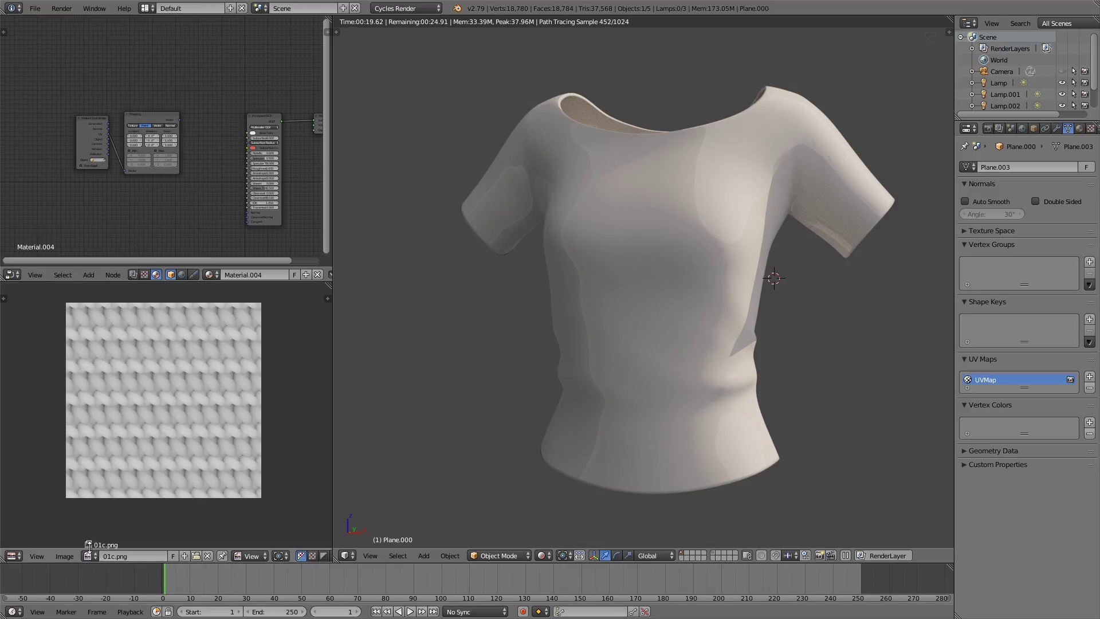
left_click_drag(143, 214, 144, 213)
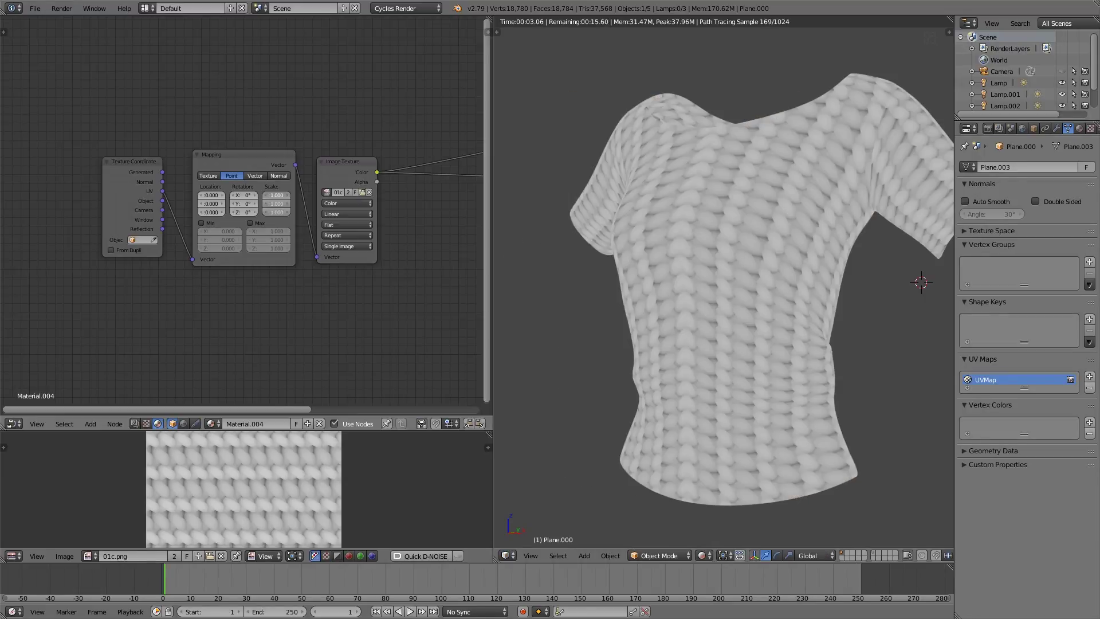
mouse_move(276, 203)
left_mouse_down()
mouse_move(315, 203)
mouse_move(293, 204)
left_mouse_up()
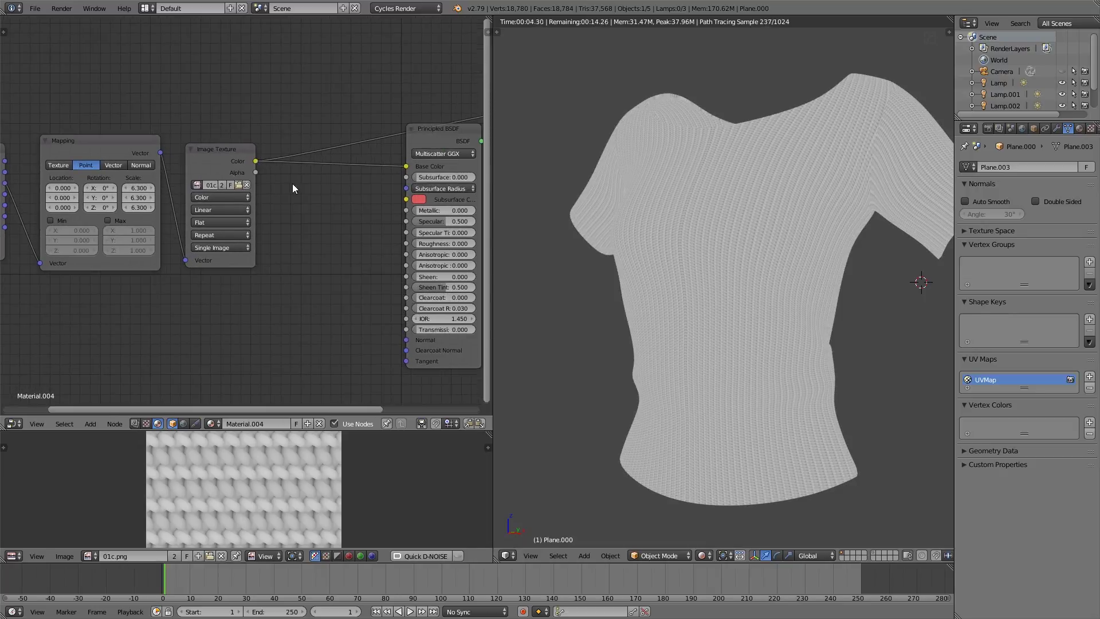
Add a Bump node and connect the knit texture's Color to its Height input
key("shift+a")
type("bump")
key("Return")
left_click(315, 229)
left_click_drag(255, 161, 296, 286)
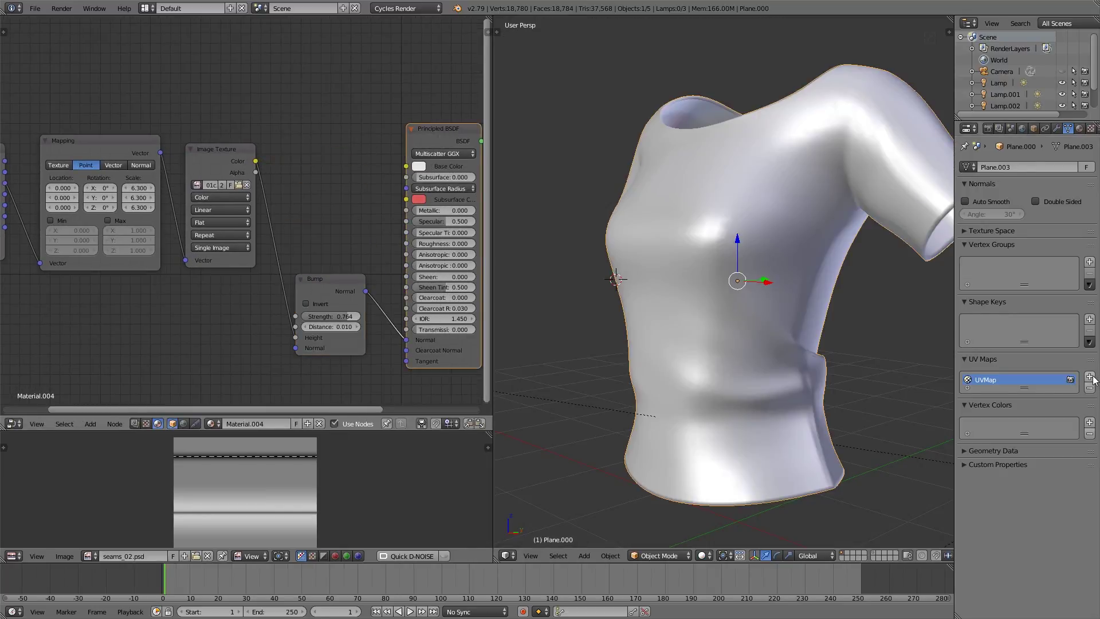
Add a second UV map to the shirt and name it seams
left_click(1091, 378)
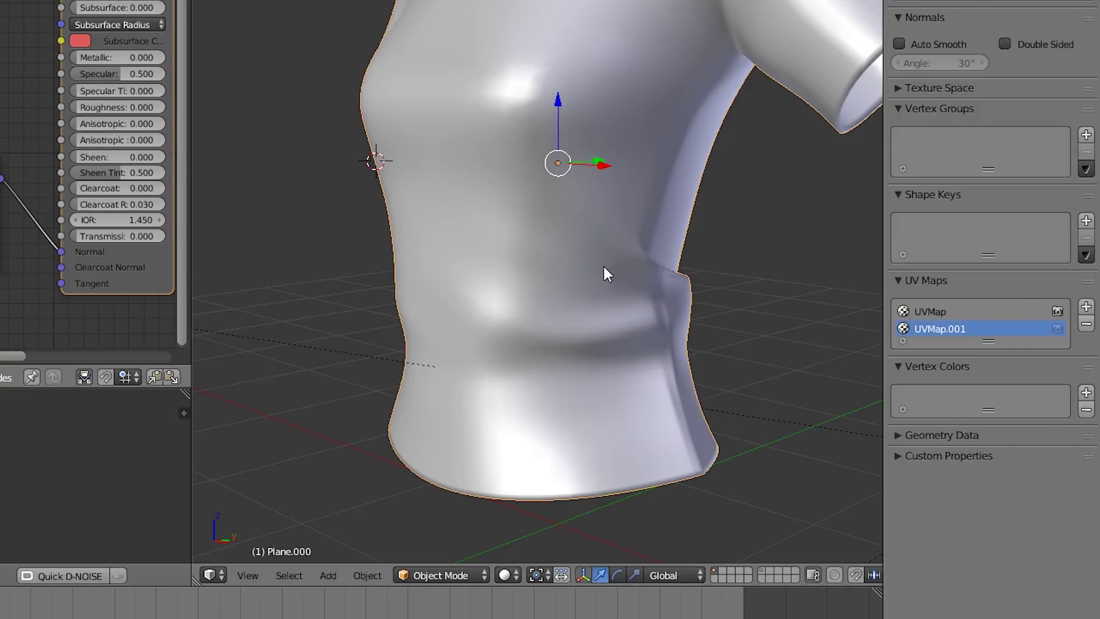
double_click(998, 389)
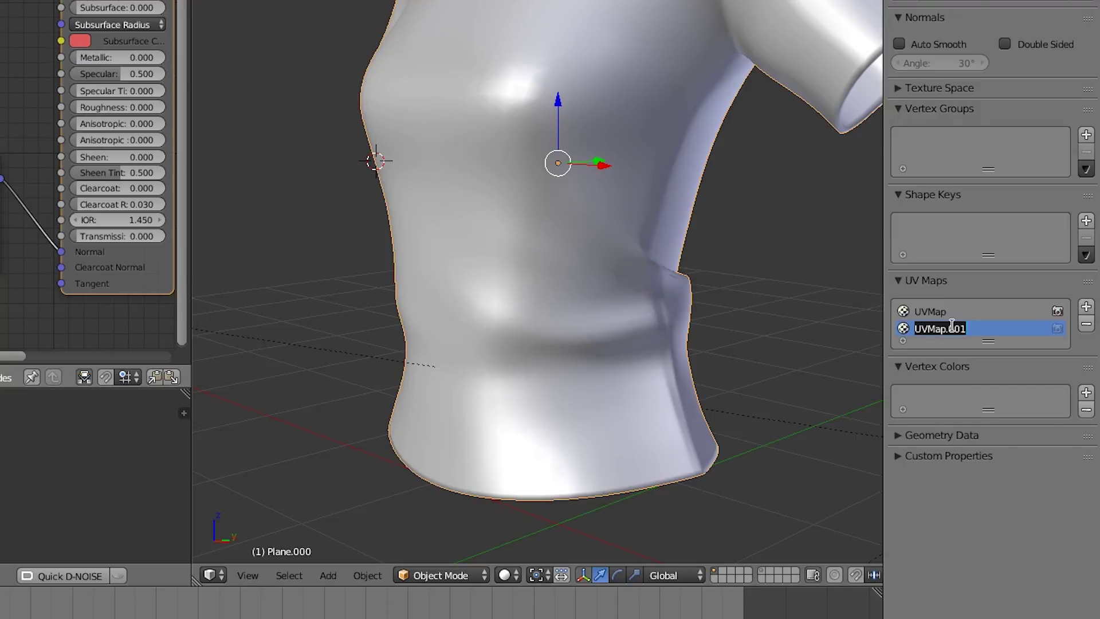
type("seams")
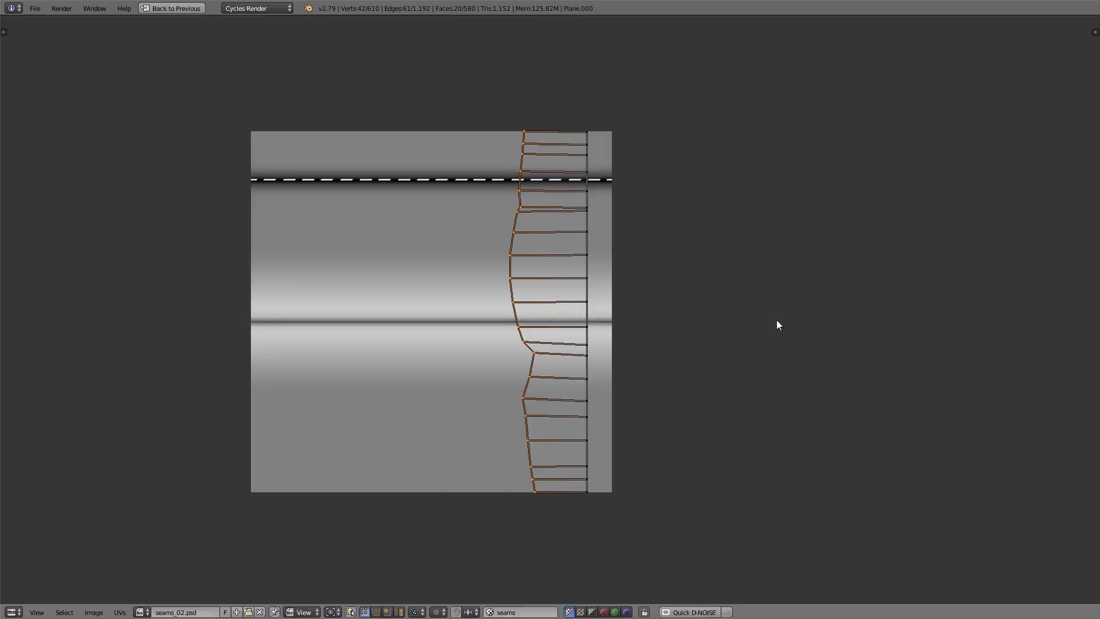
Flatten the selected vertices of the seam UV strip to 0 along X and rotate the whole strip 90 degrees
key("s")
key("x")
key("0")
key("Return")
key("a")
key("a")
key("r")
key("9")
key("0")
key("Return")
Place the UV strip over the dashed stitch line and stretch it along X beyond both image edges
key("g")
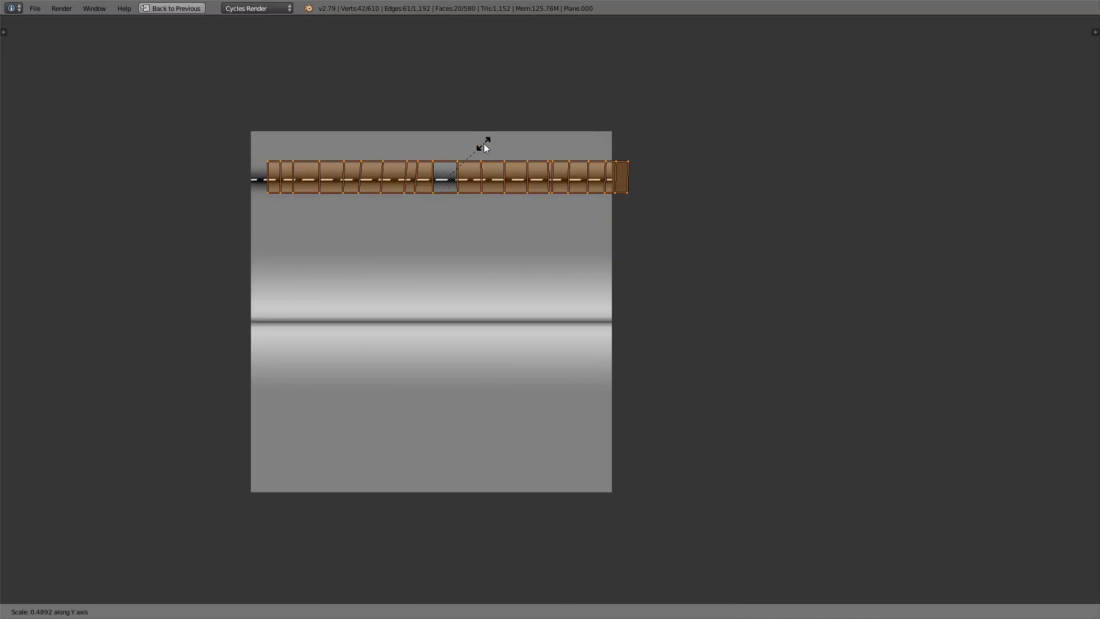
left_click(514, 204)
key("s")
key("x")
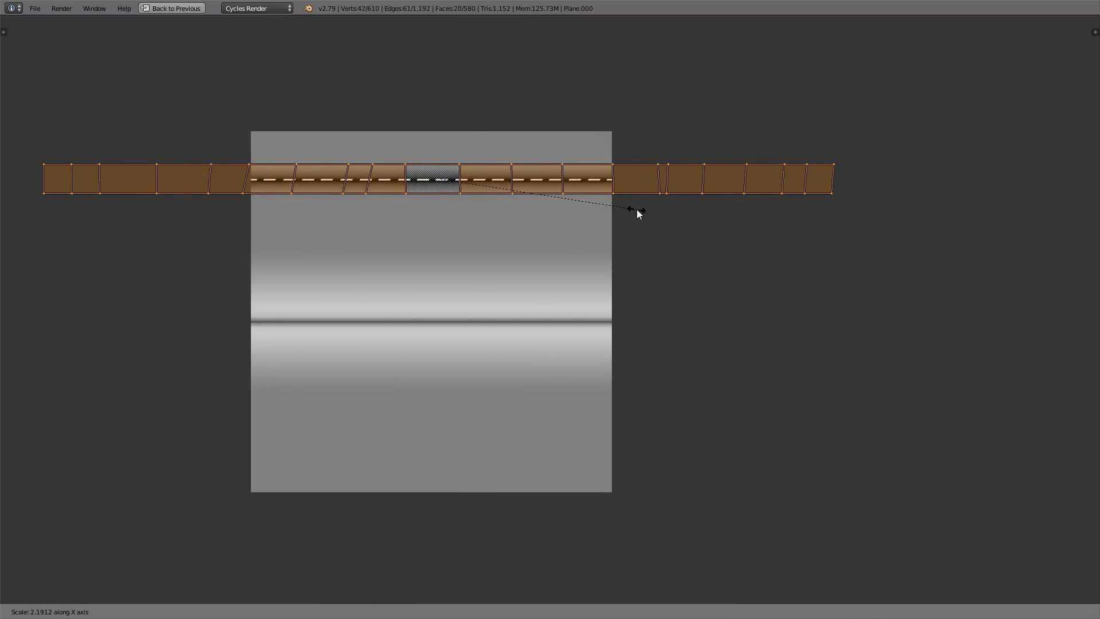
left_click(676, 212)
Return to the multi-editor layout, leave Edit Mode and reselect the shirt
key("ctrl+Up")
key("Tab")
scroll(756, 240, "down", 2)
middle_click_drag(825, 270, 764, 269)
key("a")
scroll(759, 276, "up", 2)
right_click(725, 265)
Add a UV Map node set to seams and connect it to the seam Image Texture's Vector input
scroll(286, 229, "down", 1)
middle_click_drag(281, 221, 343, 246)
key("a")
type("u")
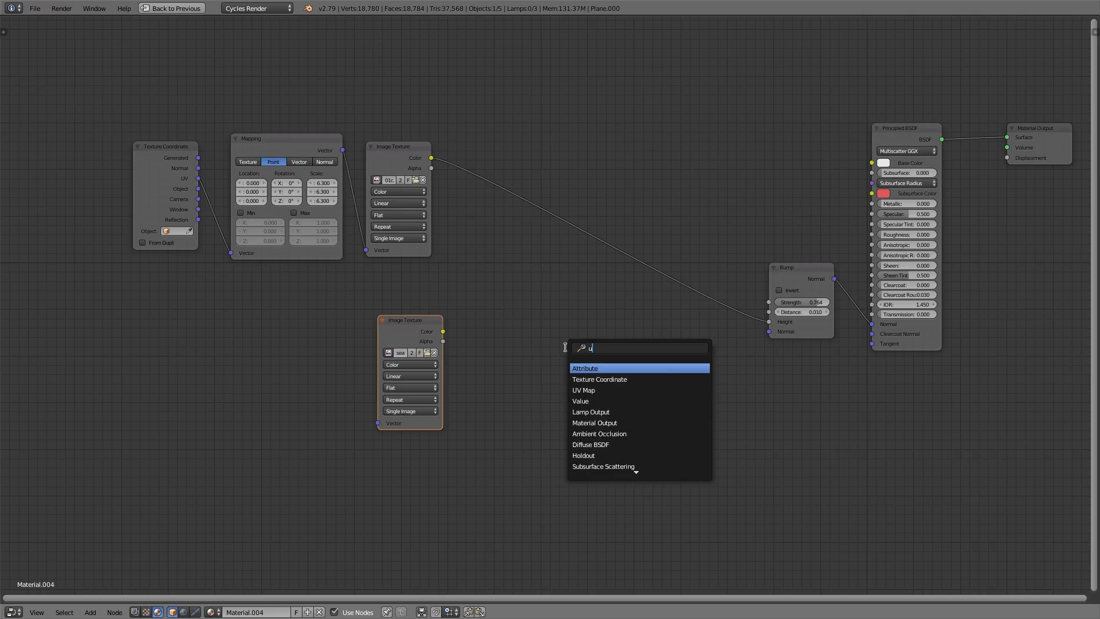
type("v")
key("Return")
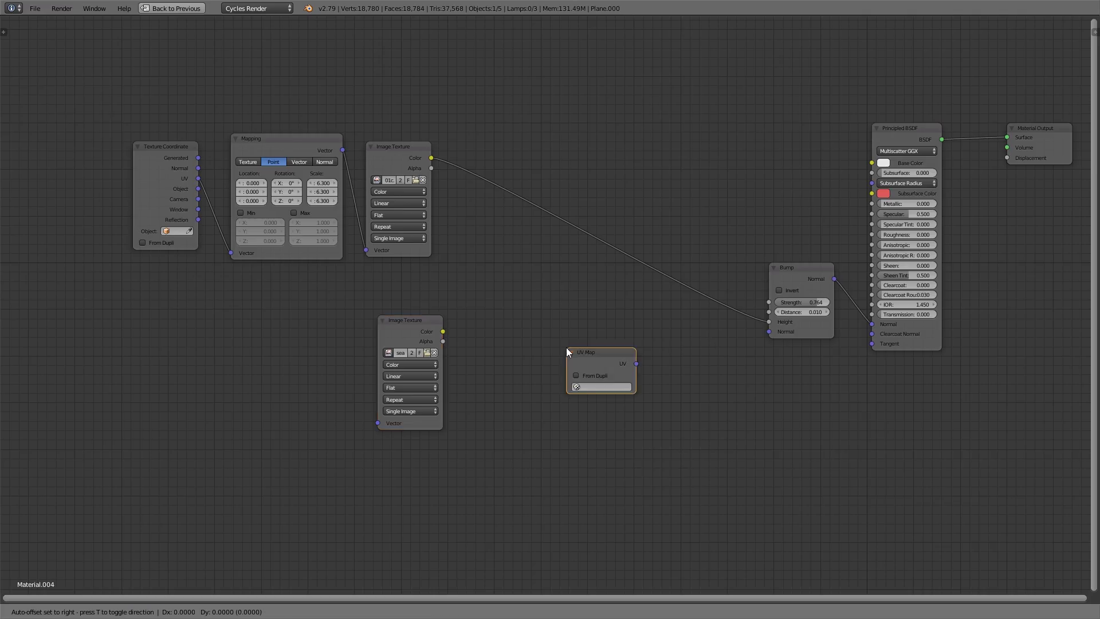
left_click(227, 356)
left_click(259, 390)
left_click(256, 404)
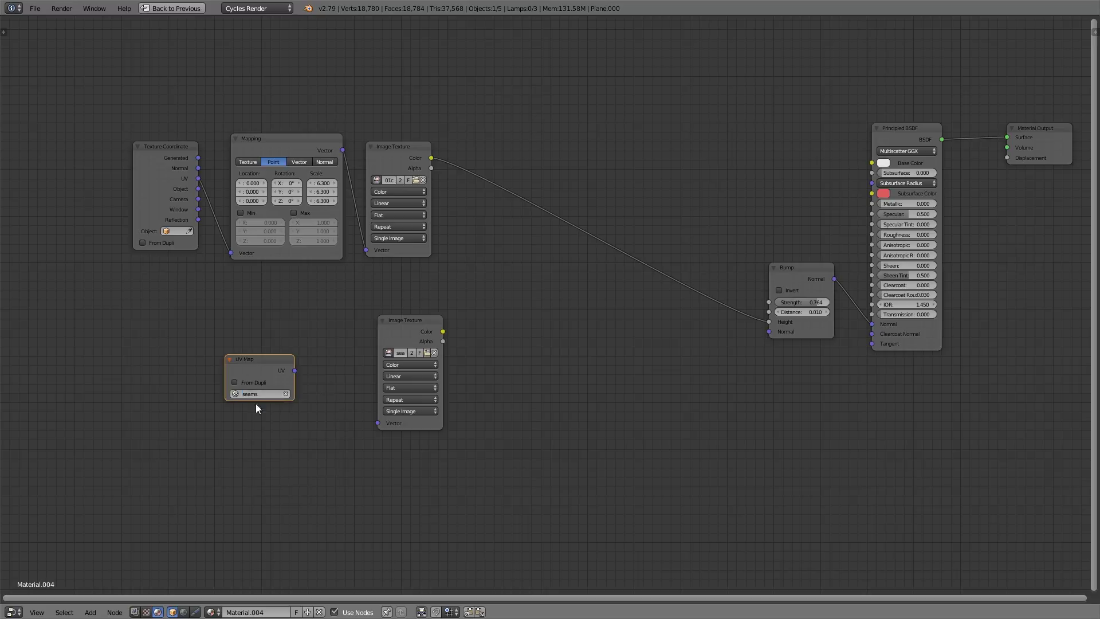
left_click_drag(294, 370, 378, 422)
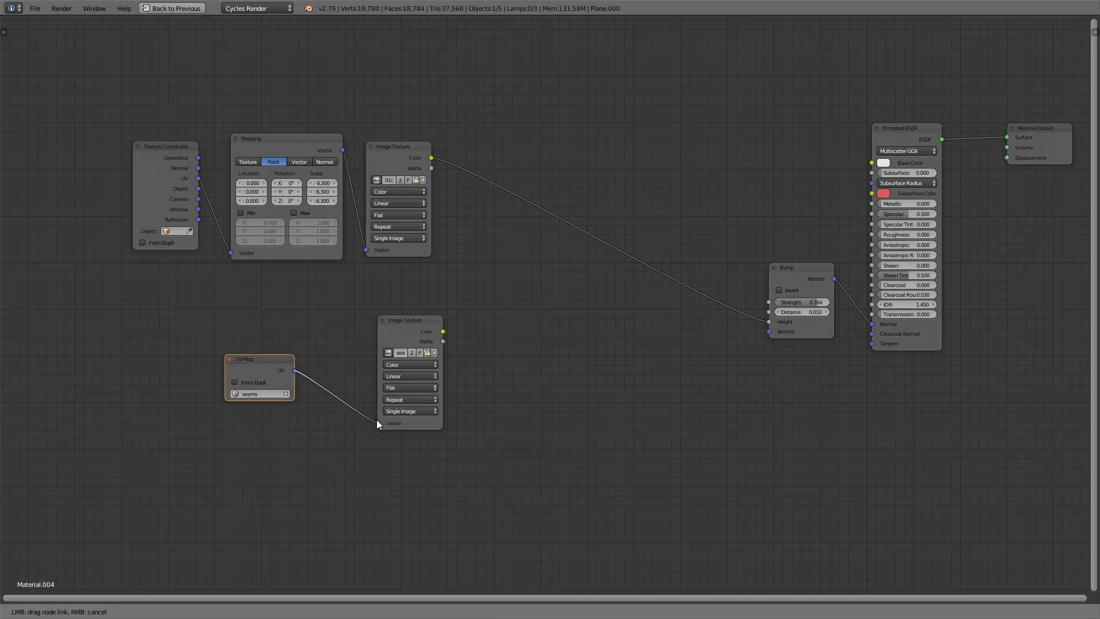
Insert a MixRGB node between the knit texture and the Bump node, and connect the seam texture's Color to Color2
key("shift+a")
left_click(500, 327)
type("mix")
key("Down")
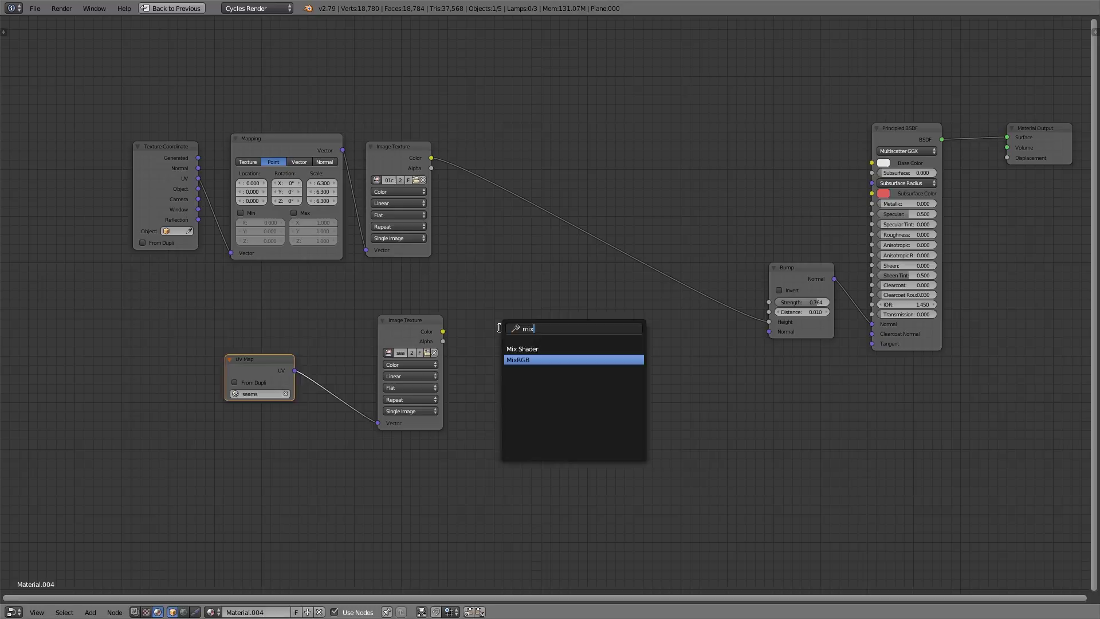
key("Return")
left_click(594, 235)
left_click_drag(442, 331, 594, 305)
Preview the Mix node's combined knit and seam output on the shirt in the multi-editor layout
middle_click_drag(688, 305, 572, 370)
scroll(571, 369, "up", 1)
left_click_drag(685, 325, 675, 318)
left_click_drag(548, 313, 777, 217)
key("ctrl+Up")
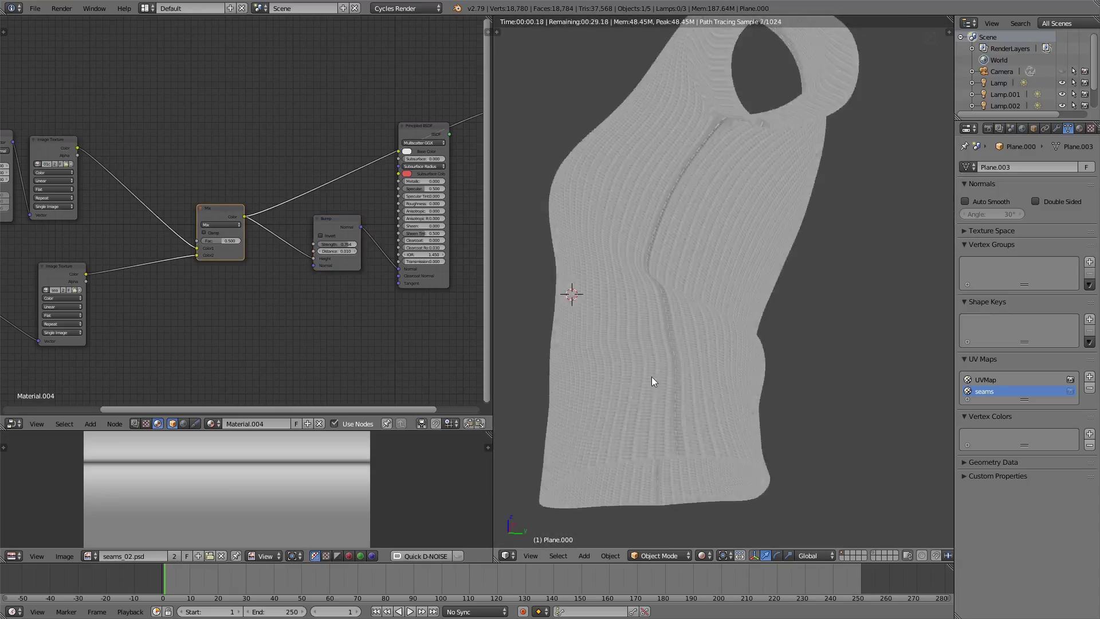
Set the Mix factor to 0.836 and preview the Principled BSDF on the shirt
scroll(651, 376, "up", 1)
left_click_drag(220, 240, 231, 241)
left_click(417, 280, "ctrl+shift")
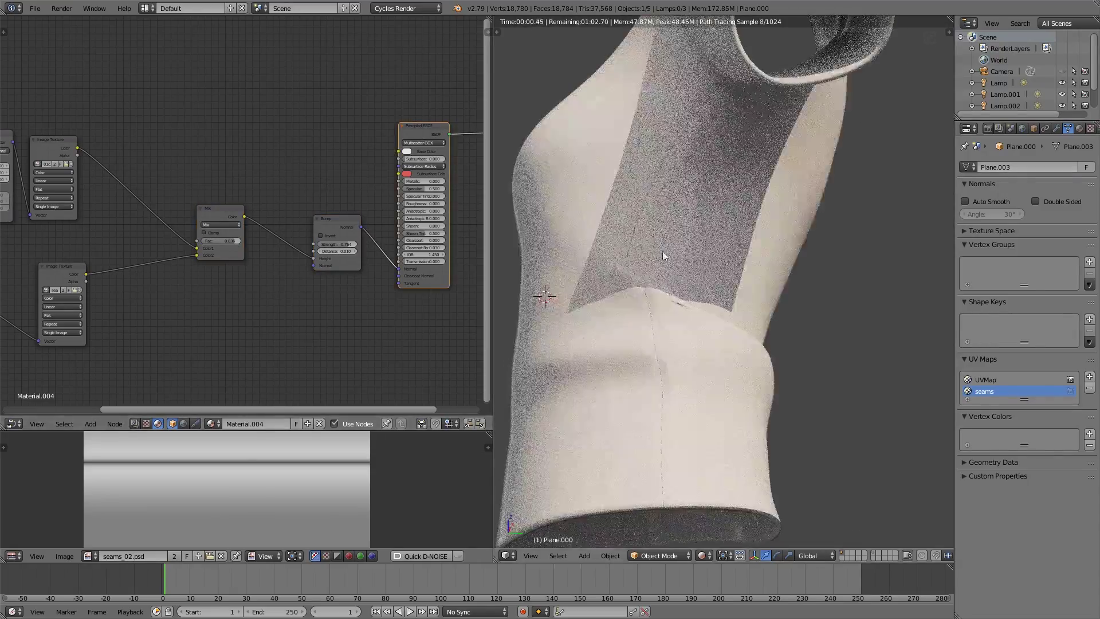
scroll(692, 235, "down", 3)
middle_click_drag(662, 251, 725, 279)
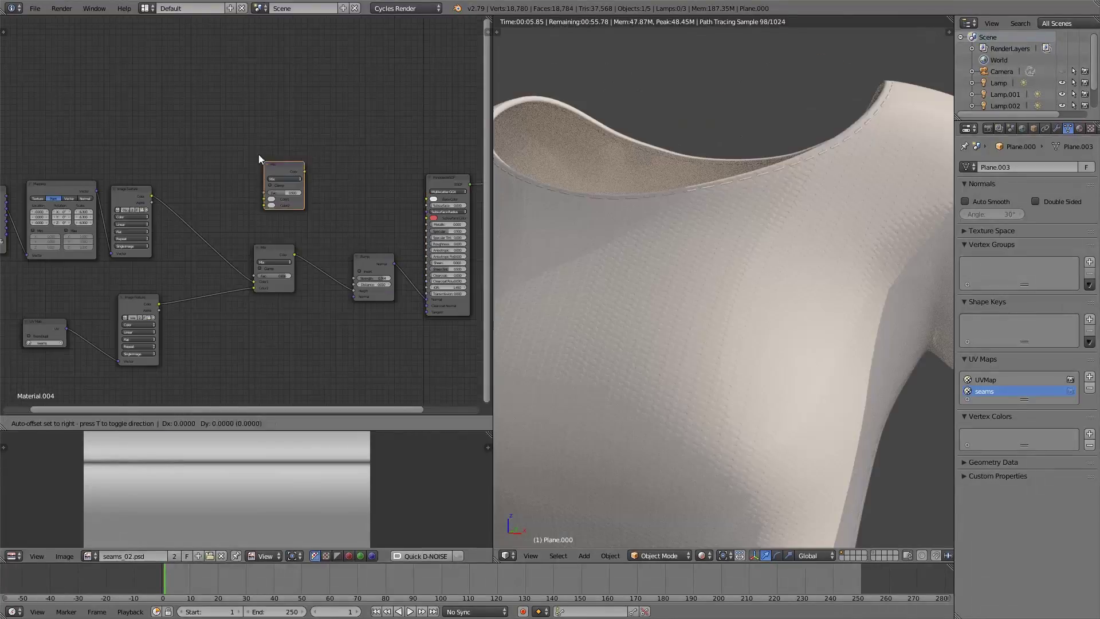
Connect the new Mix node to the Principled BSDF's Base Color and set its Color1 to blue
left_click_drag(263, 160, 427, 199)
left_click(314, 195)
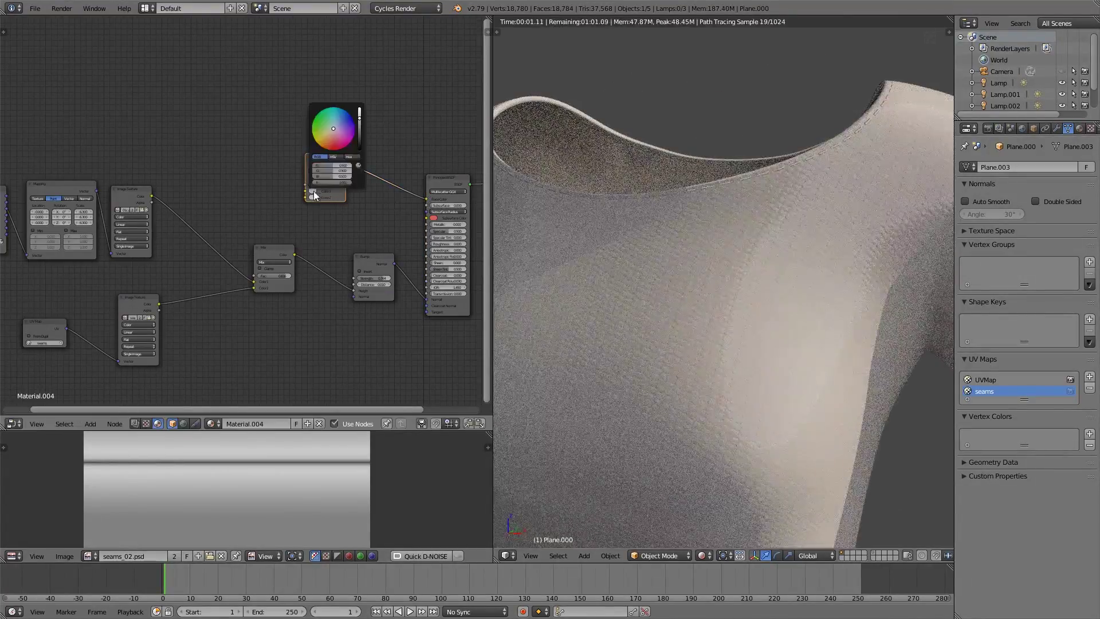
left_click(324, 136)
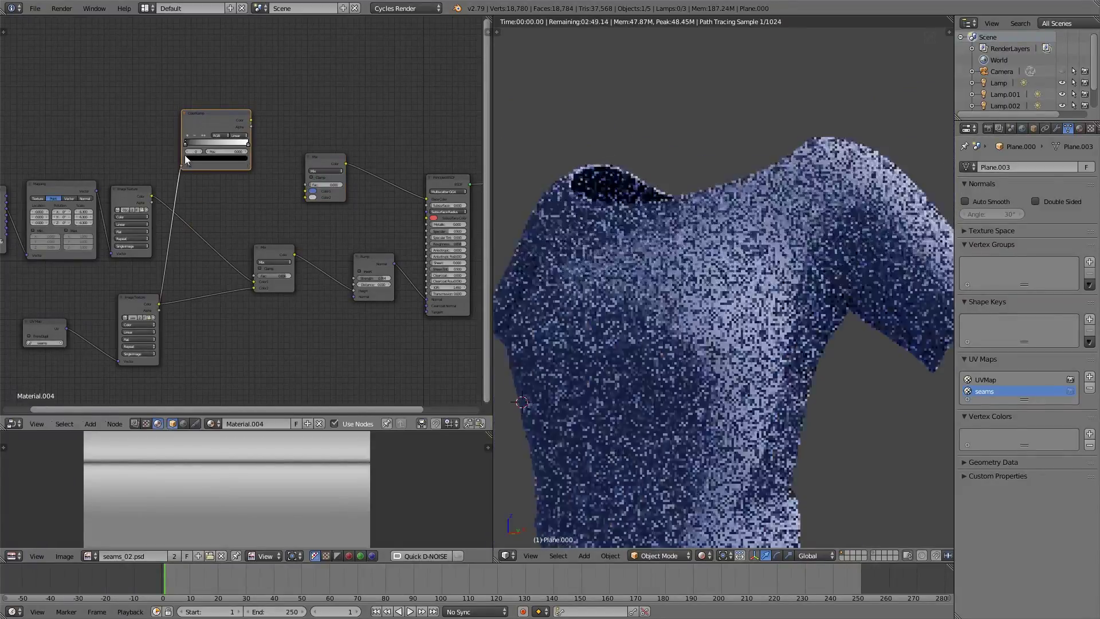
Tighten the ColorRamp stops to isolate the stitches, placing the white stop at 0.641, and connect its Color to the color Mix node's Fac
left_click(211, 120, "ctrl+shift")
left_click_drag(186, 143, 258, 126)
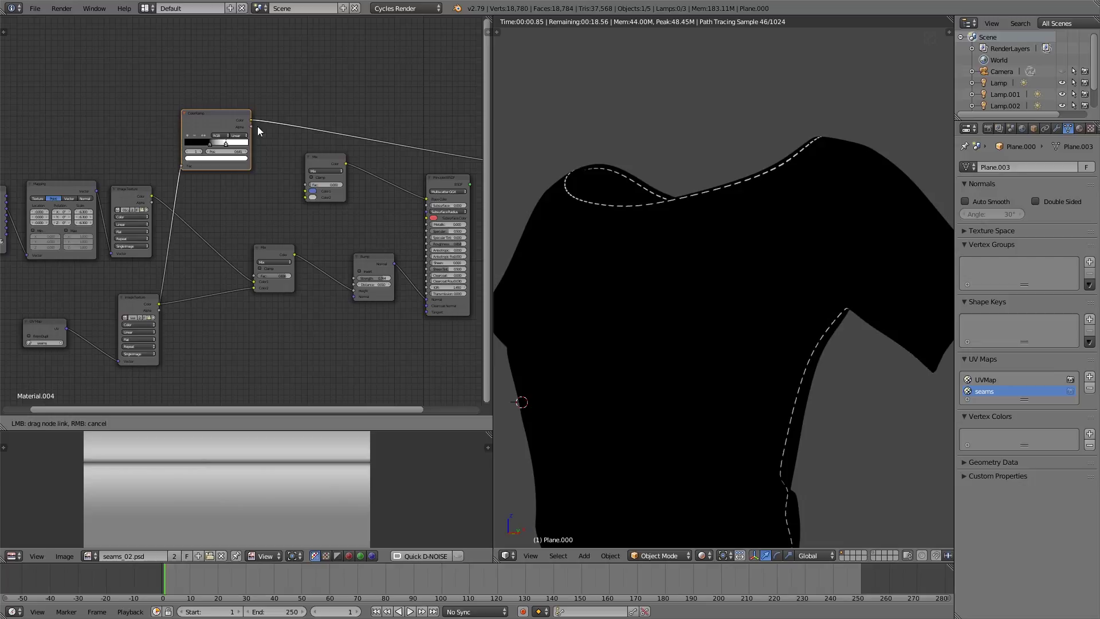
left_click_drag(301, 184, 304, 184)
Set the color Mix node's Color2 to orange and preview the Principled BSDF with the neckline stitching close up
scroll(313, 198, "up", 3)
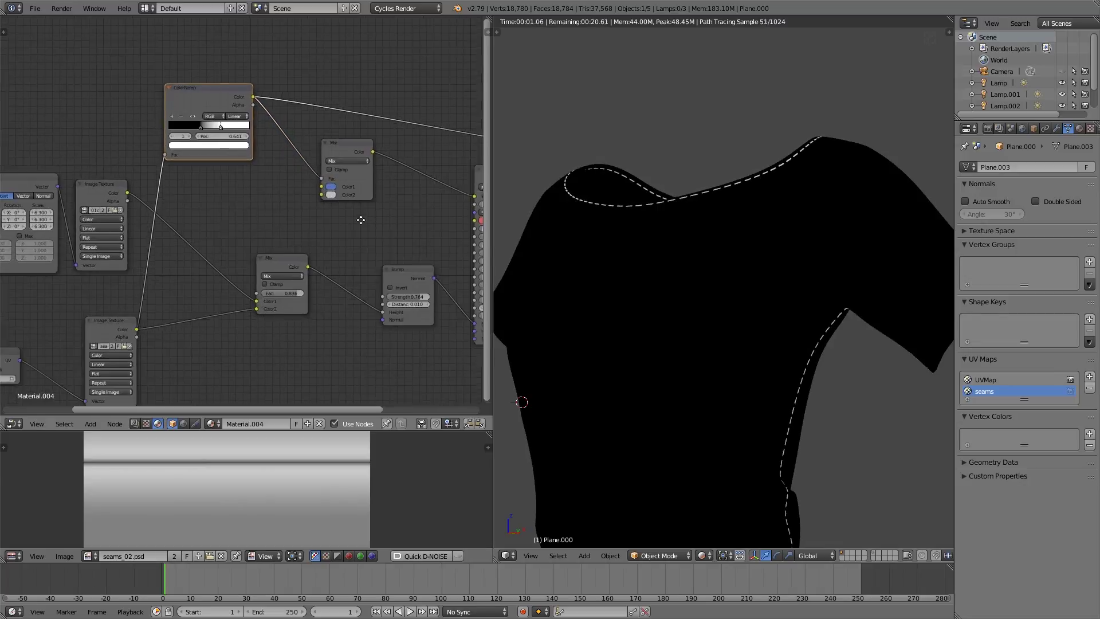
left_click(328, 225)
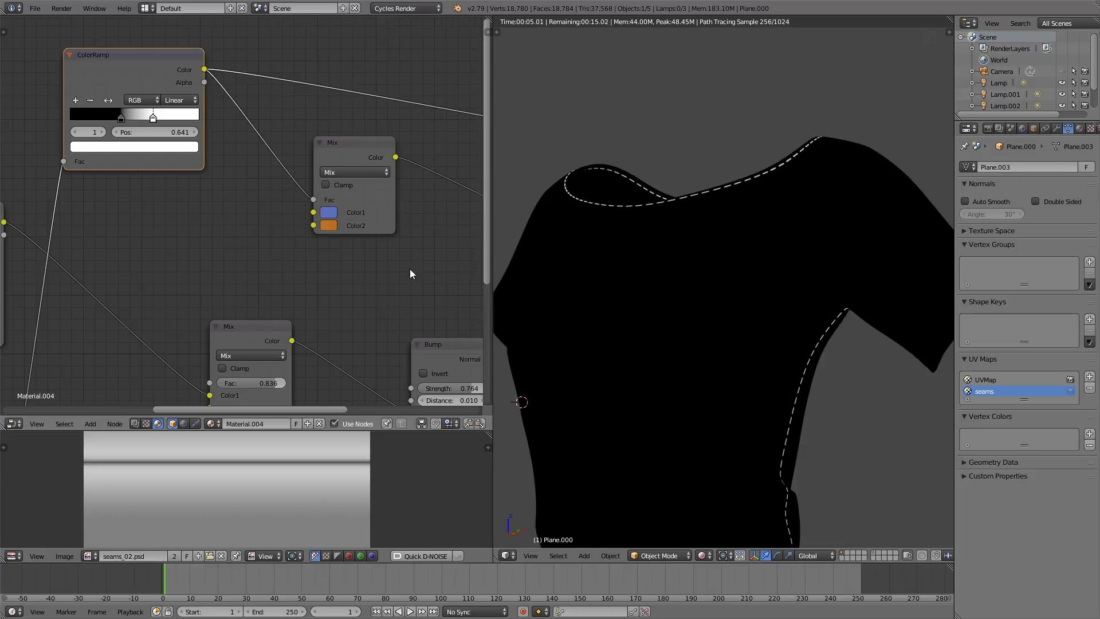
scroll(410, 273, "down", 2)
middle_click_drag(410, 273, 273, 244)
left_click(375, 178, "ctrl+shift")
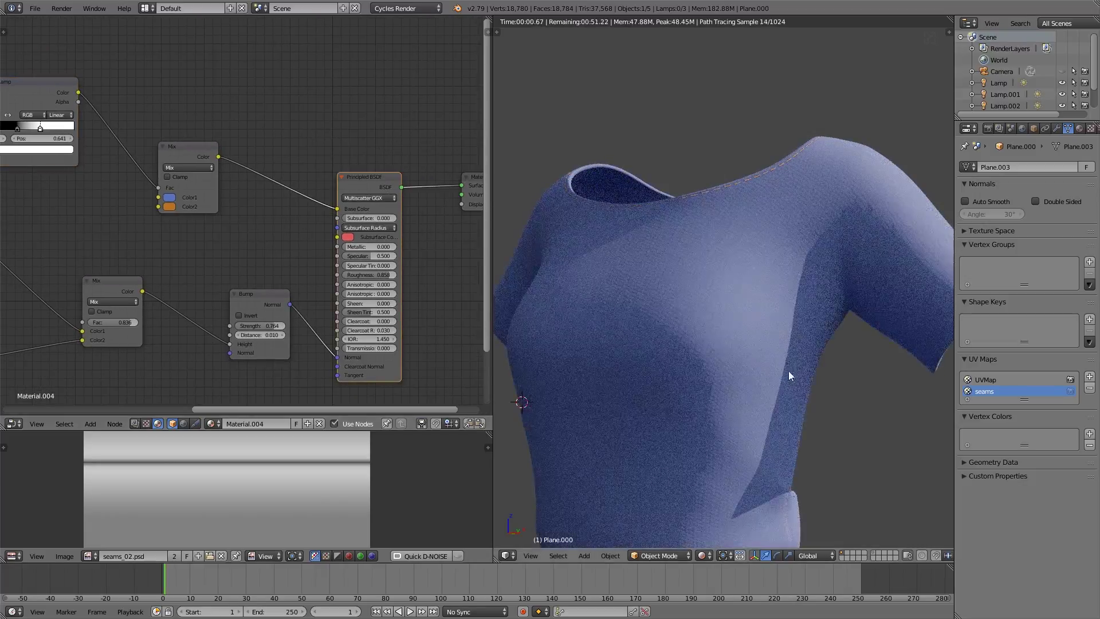
scroll(734, 331, "up", 4)
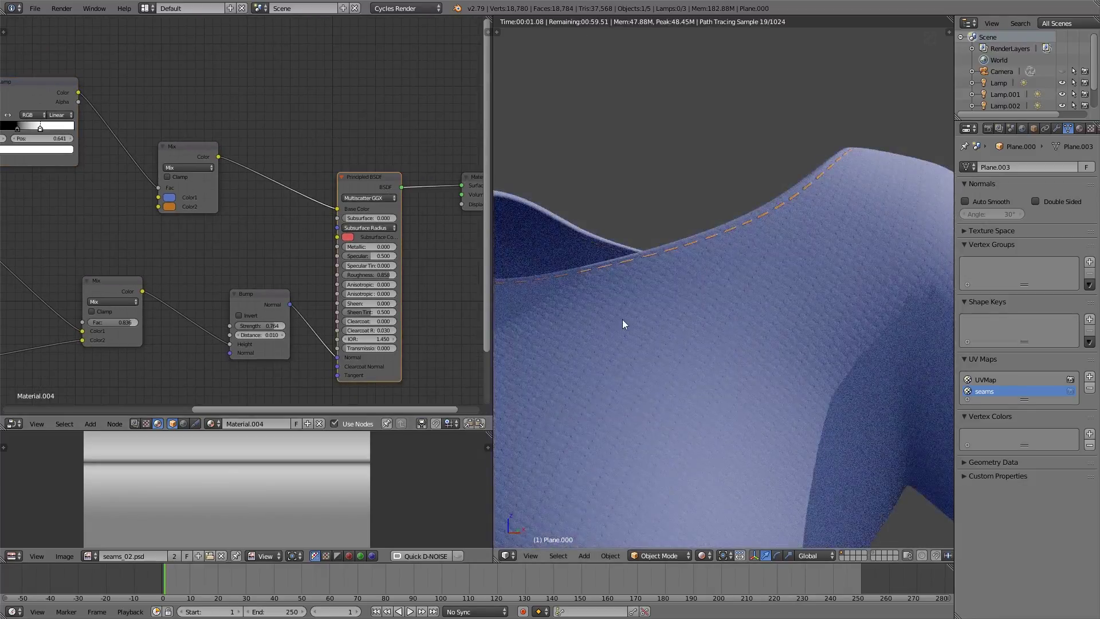
Add a third UV map to the shirt mesh and name it decal
middle_click_drag(622, 319, 710, 311)
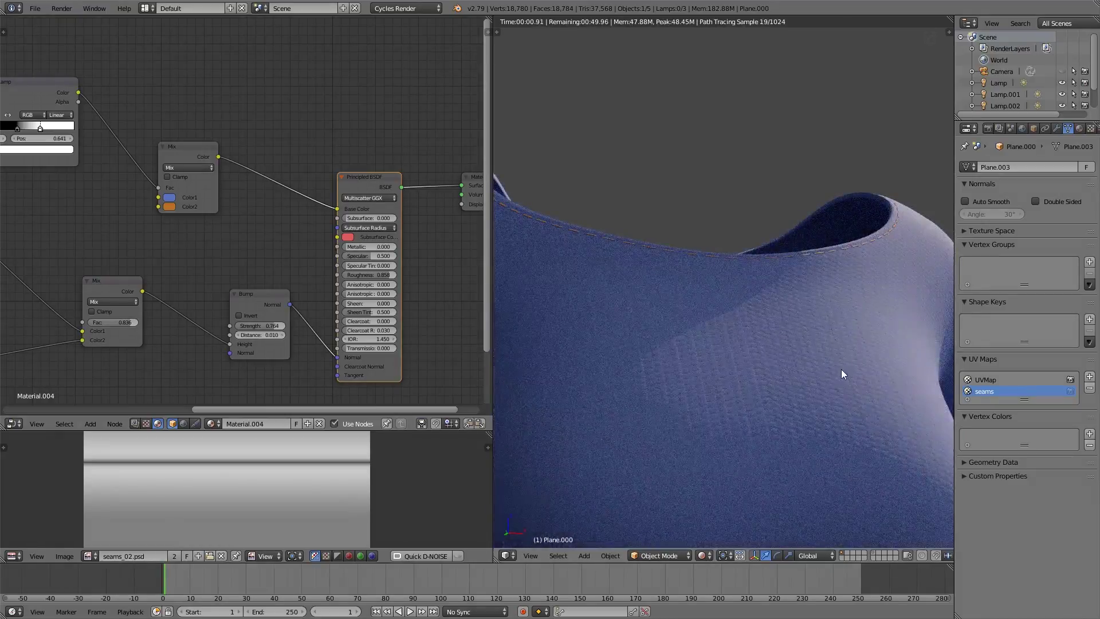
scroll(830, 367, "down", 5)
middle_click_drag(808, 350, 798, 349)
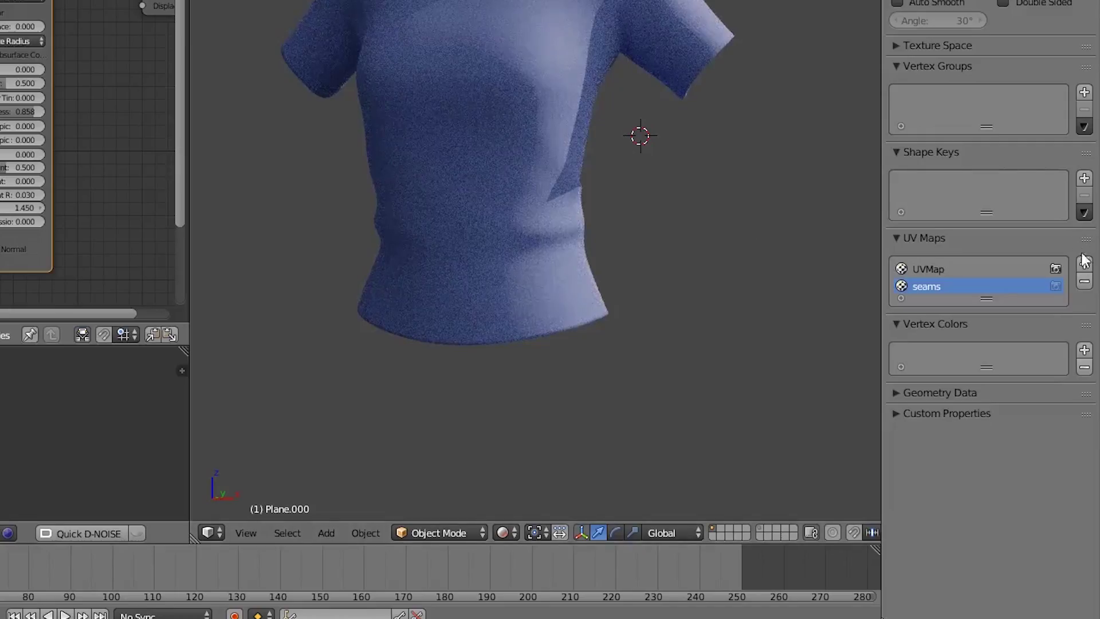
left_click(1084, 264)
double_click(923, 303)
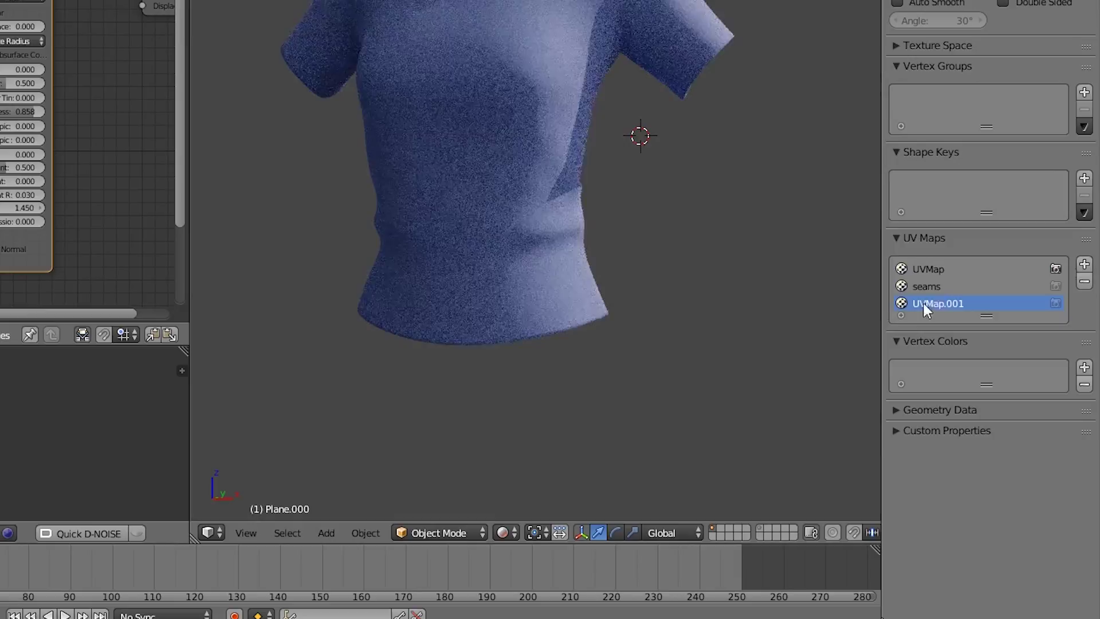
type("Decal")
key("Return")
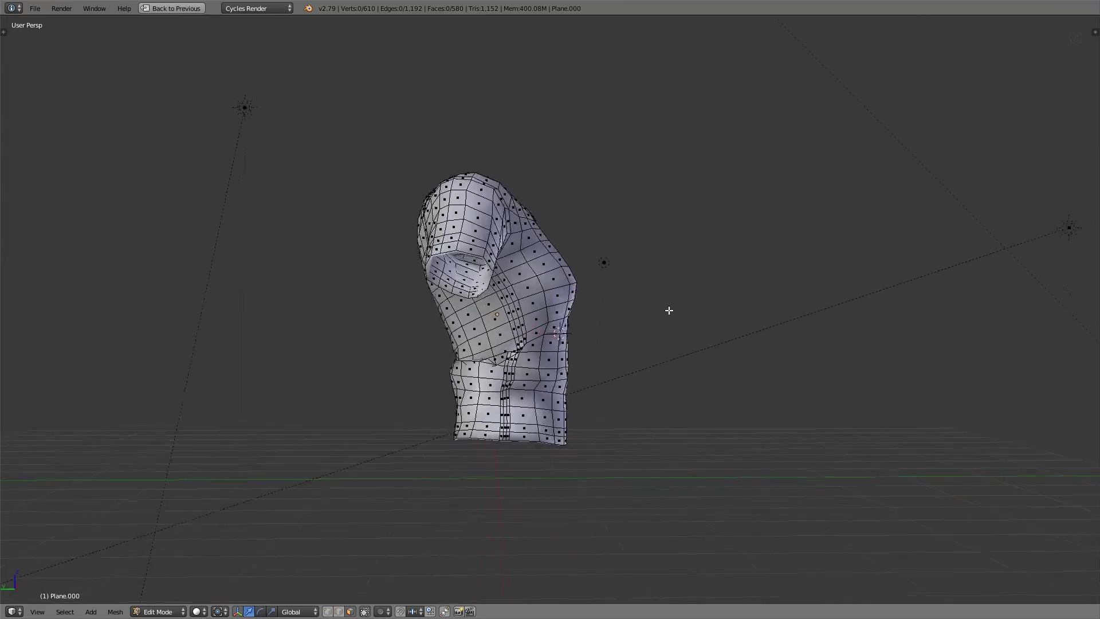
Select all faces of the shirt's front panel and unwrap them into the decal UV map
middle_click_drag(668, 309, 633, 292)
key("c")
left_click_drag(578, 243, 579, 408)
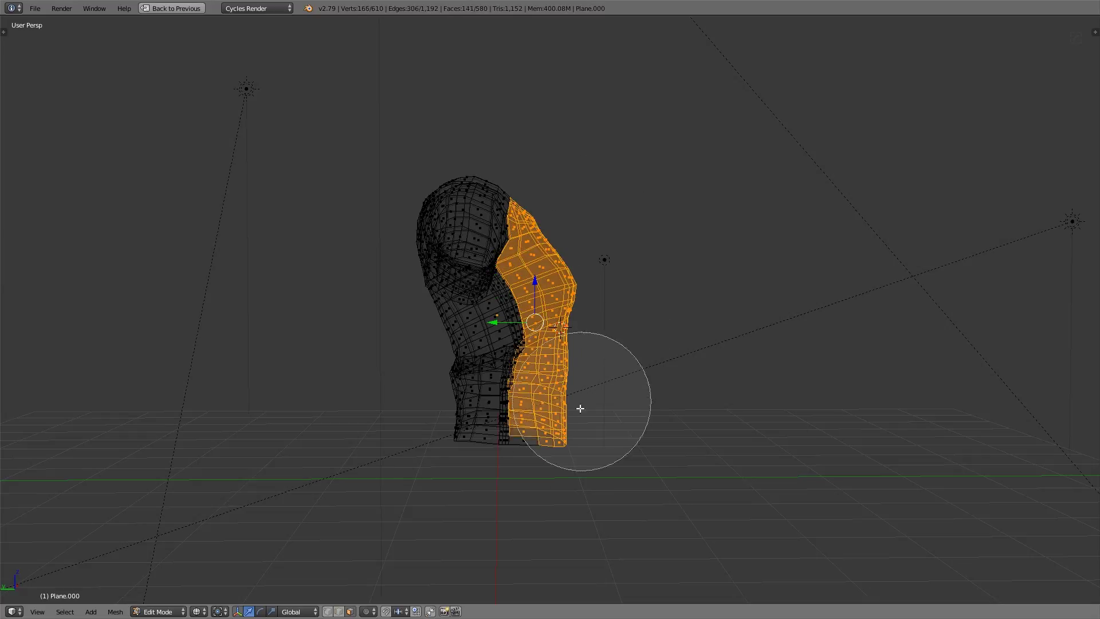
right_click(579, 407)
key("z")
middle_click_drag(738, 355, 605, 334)
key("u")
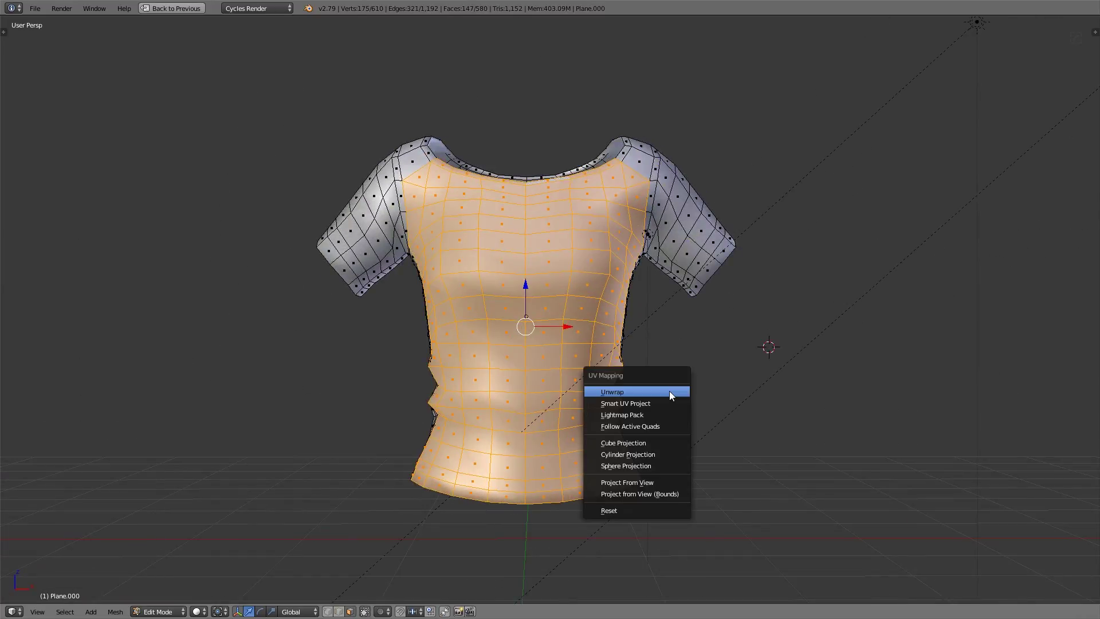
left_click(669, 390)
Scale, move and rotate the front panel's UV island to position the face_02.psd drawing on the chest
key("ctrl+Up")
key("ctrl+Up")
key("s")
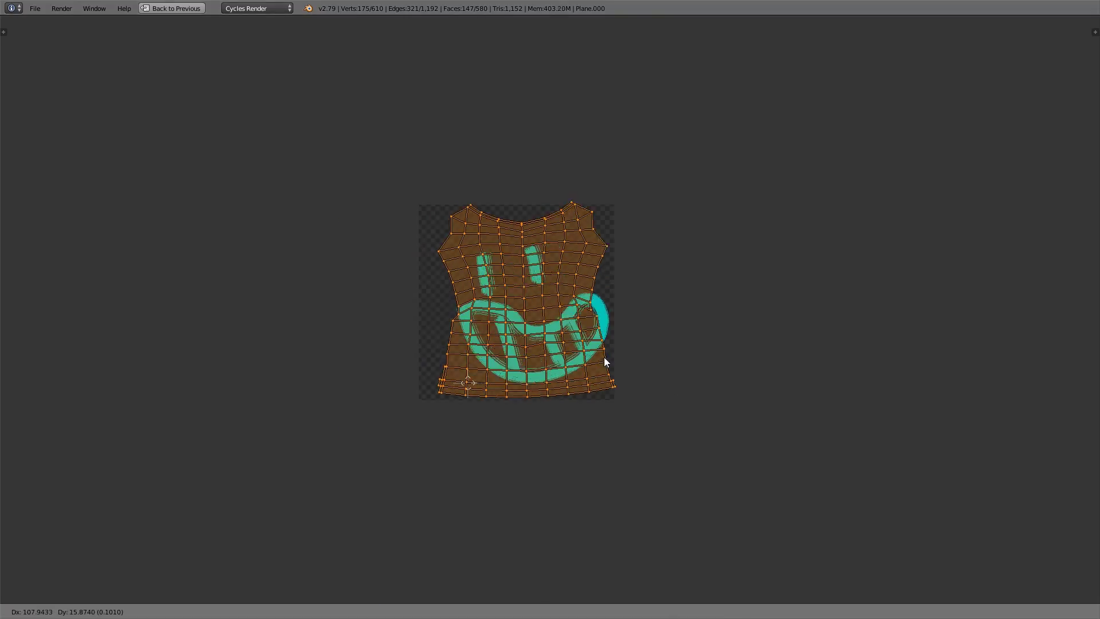
left_click(655, 356)
key("g")
left_click(668, 378)
key("r")
left_click(669, 363)
key("s")
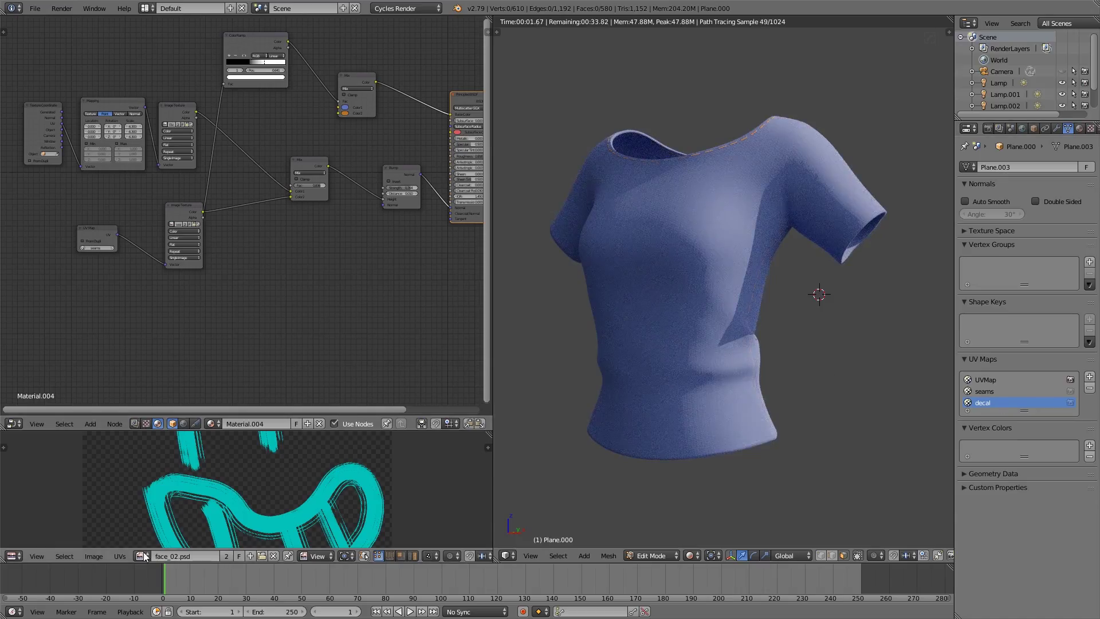
Set the lower UV Map node to decal and connect its UV output to the face Image Texture's Vector
key("ctrl+Up")
left_click(355, 351)
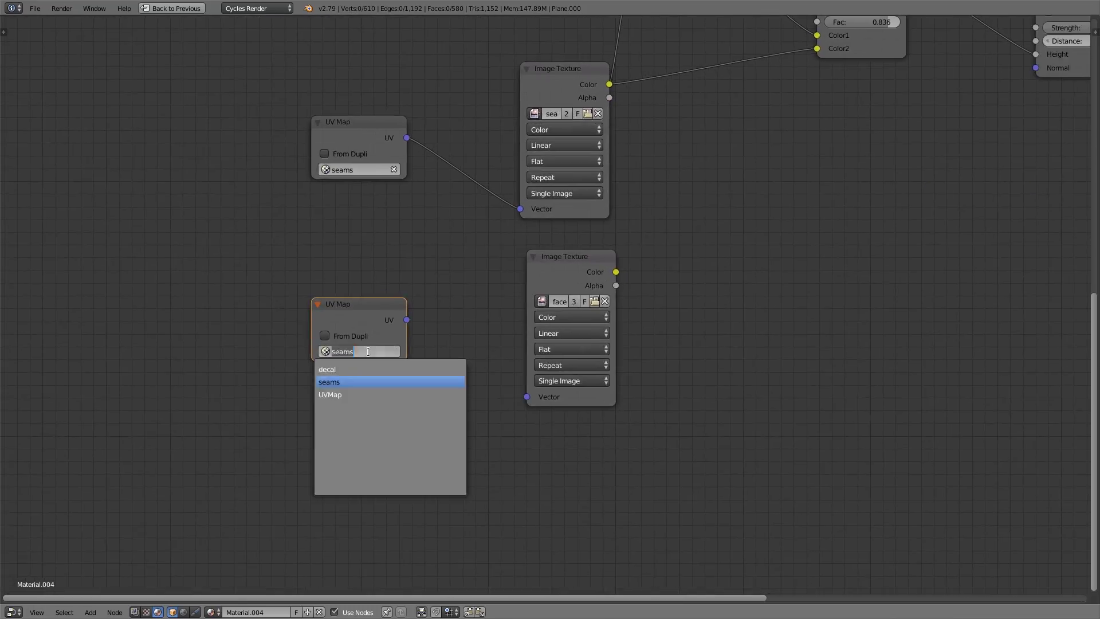
left_click(351, 372)
left_click_drag(407, 320, 526, 396)
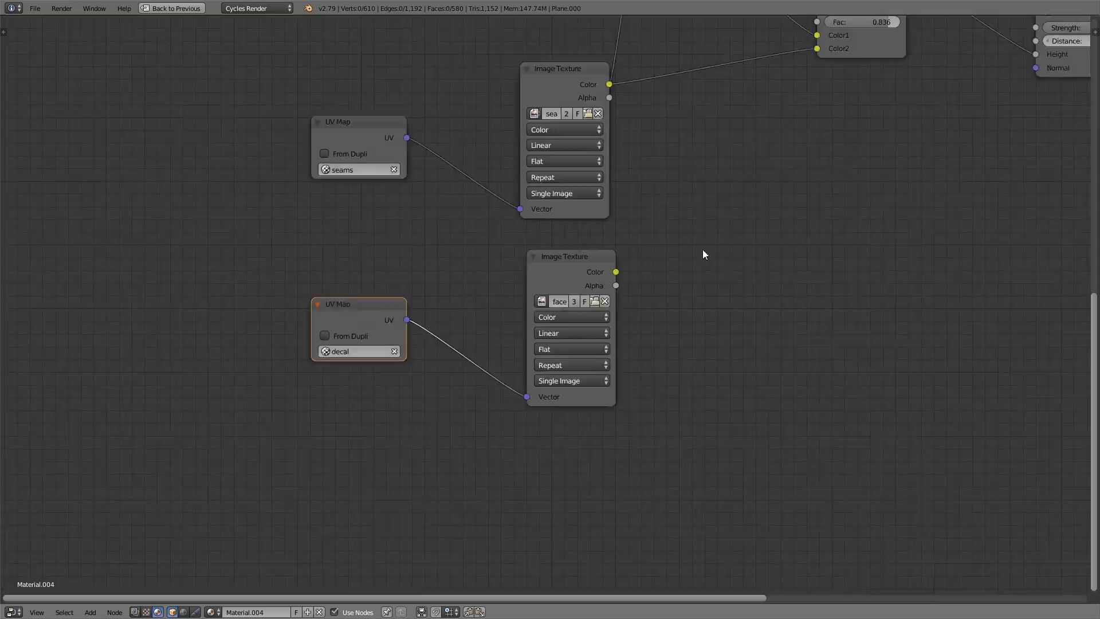
Insert a duplicated Mix node before Base Color, feed the face texture's Color into Color2 and Alpha into Fac, and preview the shirt
scroll(702, 251, "down", 8)
middle_click_drag(702, 250, 599, 347)
left_click(672, 115)
key("shift+d")
left_click(748, 127)
left_click_drag(480, 386, 723, 173)
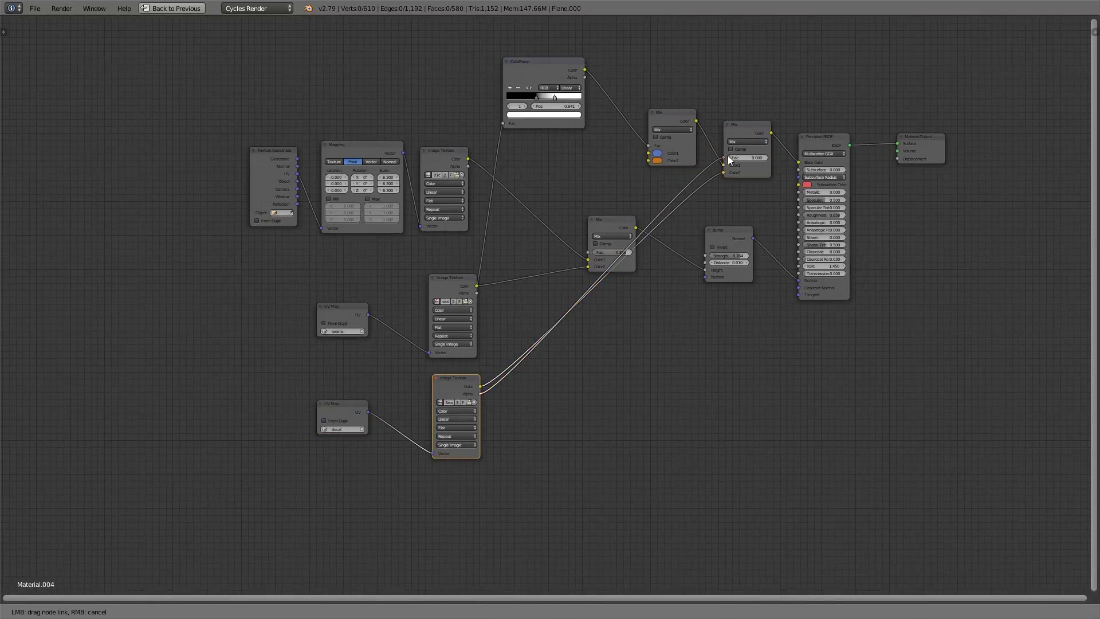
key("shift+F5")
key("shift+z")
key("ctrl+Up")
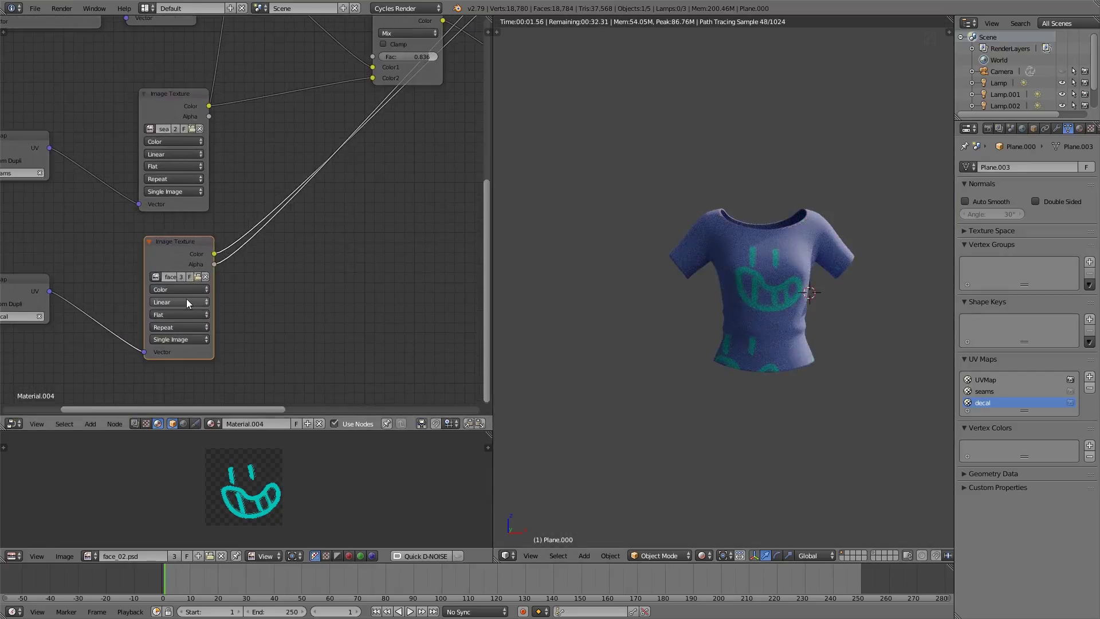
Set the face Image Texture's extension to Clip so the decal does not repeat on the shirt
left_click(178, 327)
left_click(178, 291)
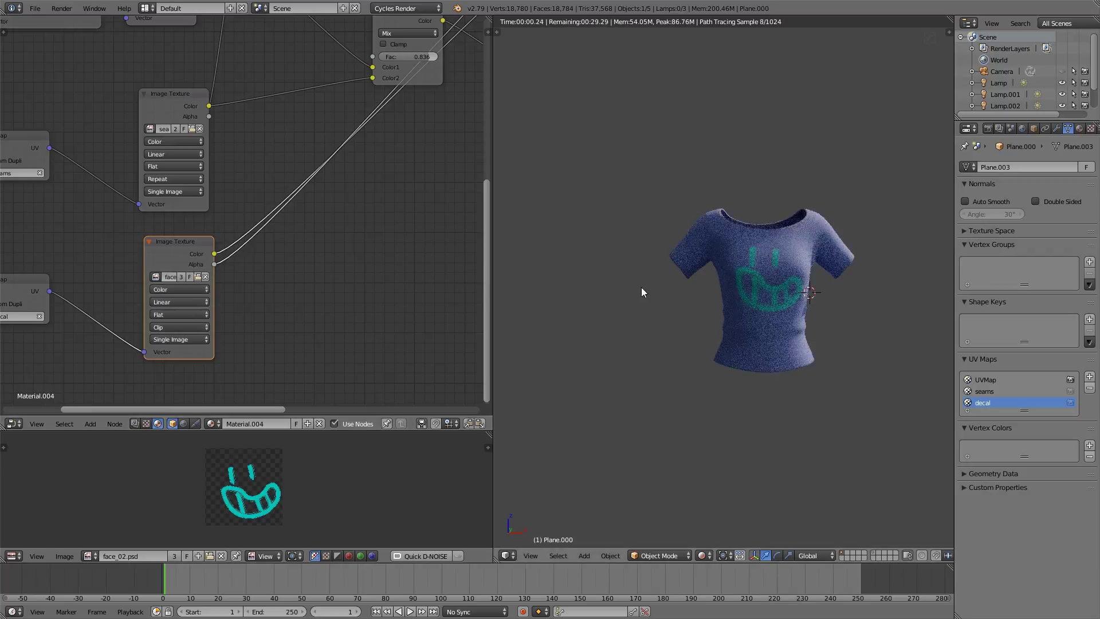
scroll(638, 284, "up", 3)
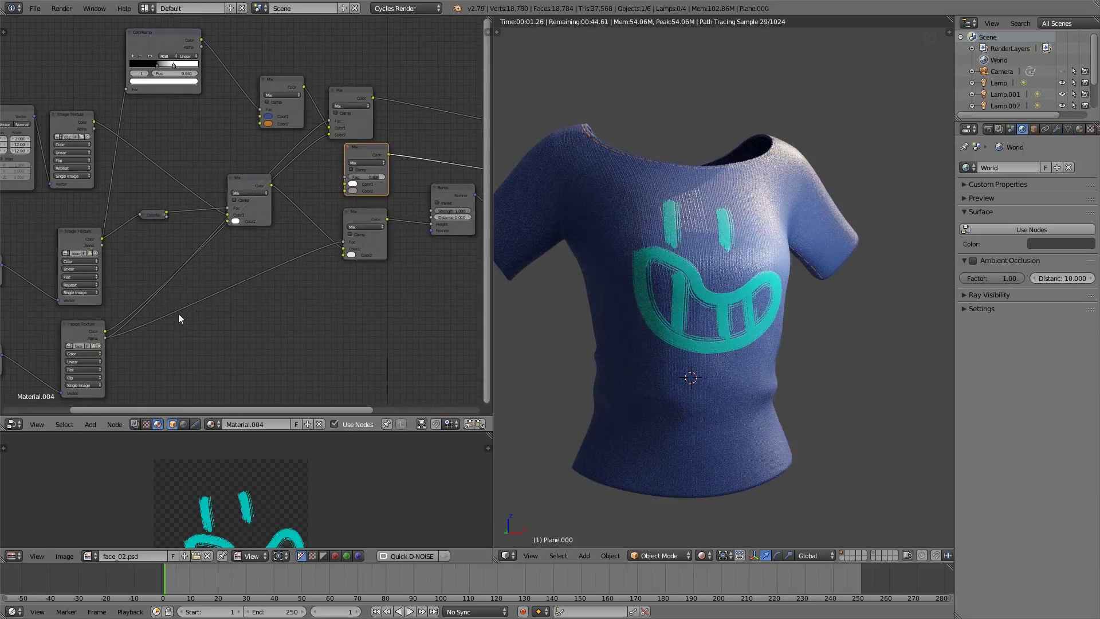
Connect the face texture's Alpha to the Fac of the Mix node driving Roughness and preview the decal close up
left_click_drag(102, 335, 288, 281)
left_click_drag(334, 182, 348, 178)
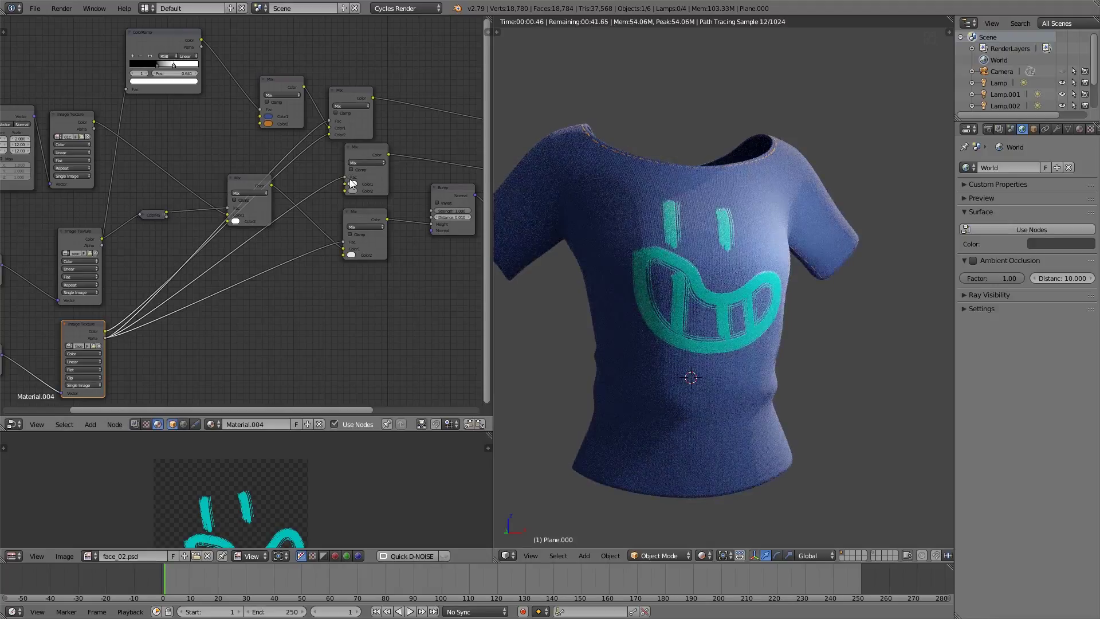
middle_click_drag(428, 194, 353, 206)
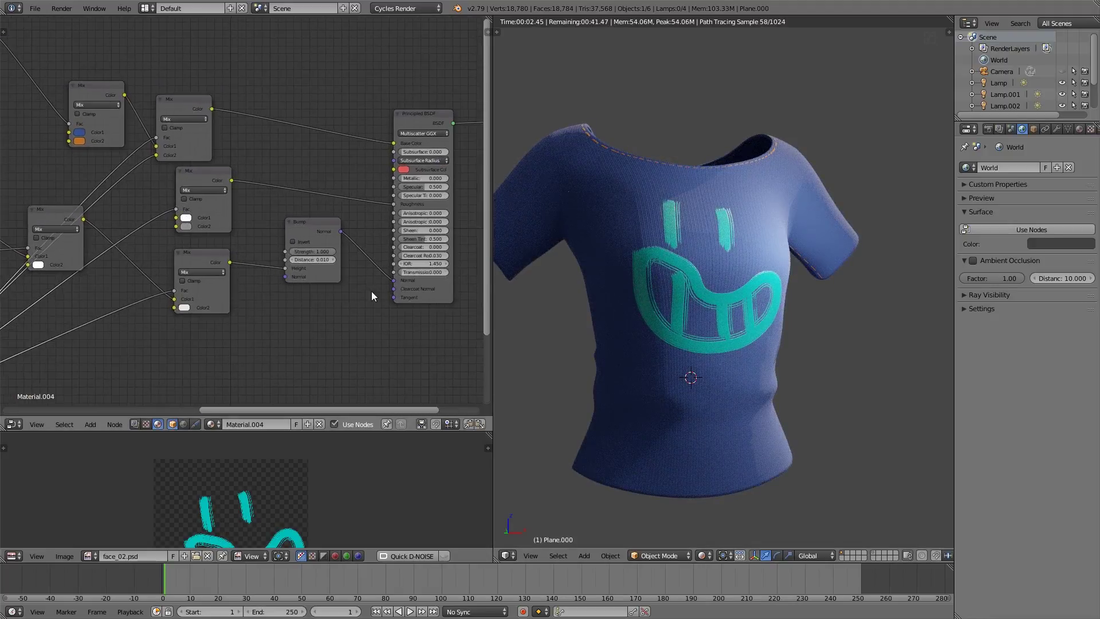
key("ctrl+space")
scroll(635, 316, "up", 2)
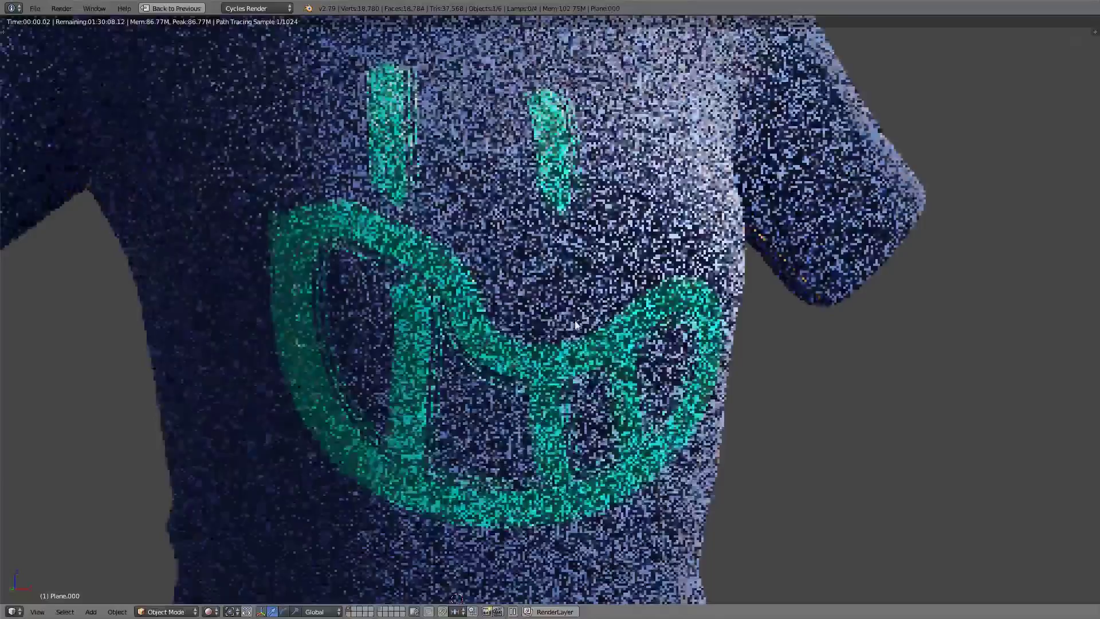
middle_click_drag(575, 320, 596, 324)
scroll(595, 325, "down", 1)
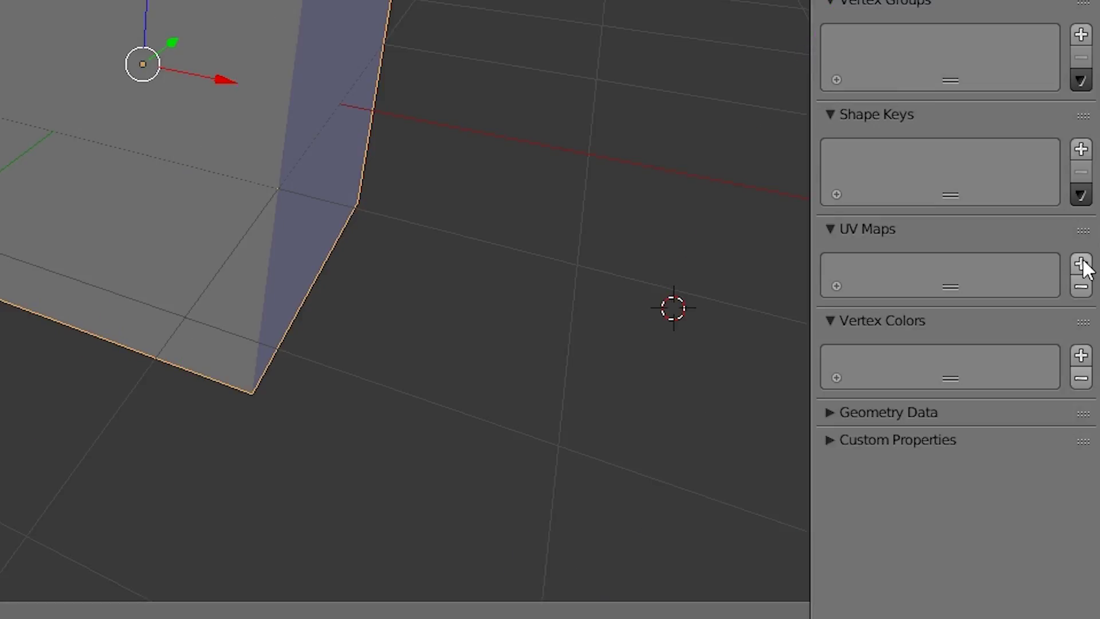
Add eight UV maps to the selected mesh object
left_click(1081, 264)
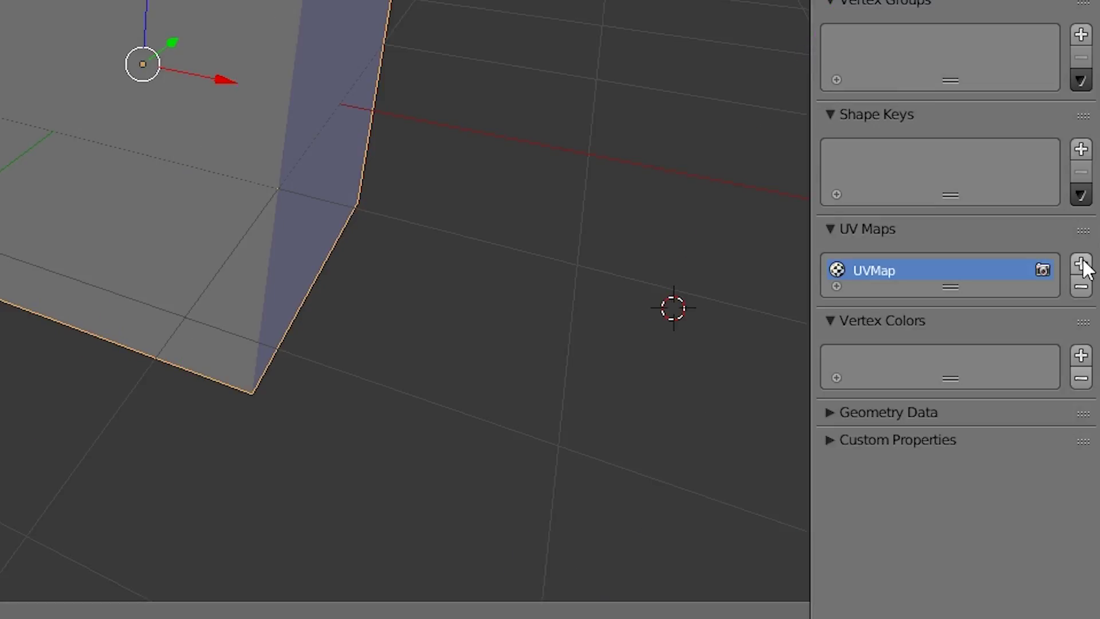
left_click(1081, 264)
left_click(1082, 263)
left_click(1081, 263)
left_click(1081, 263)
left_click(1081, 263)
left_click(1082, 263)
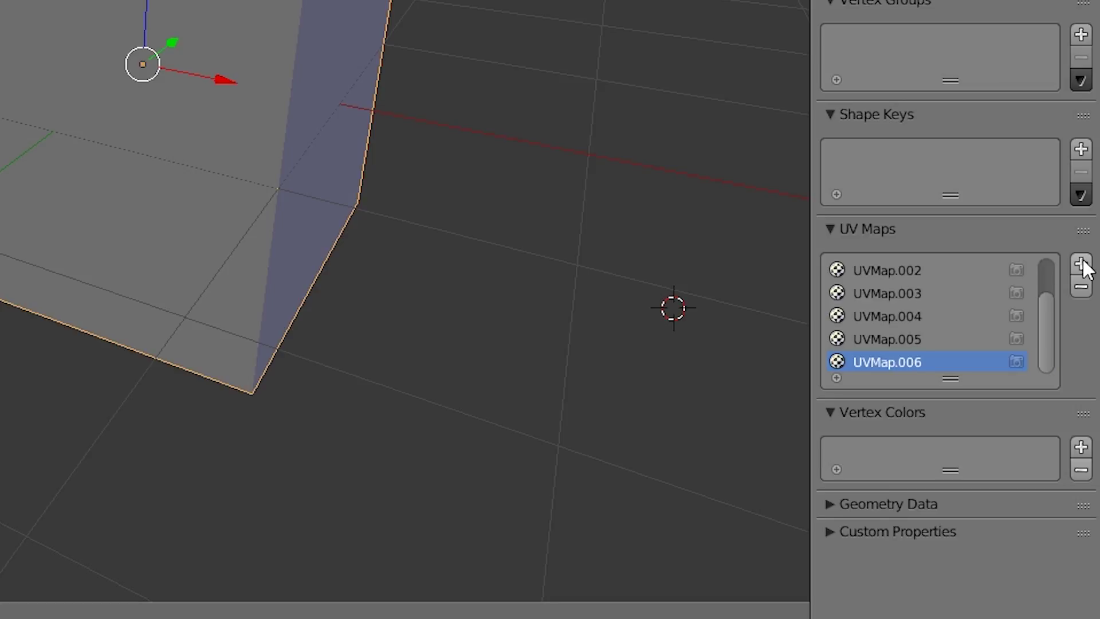
left_click(1081, 263)
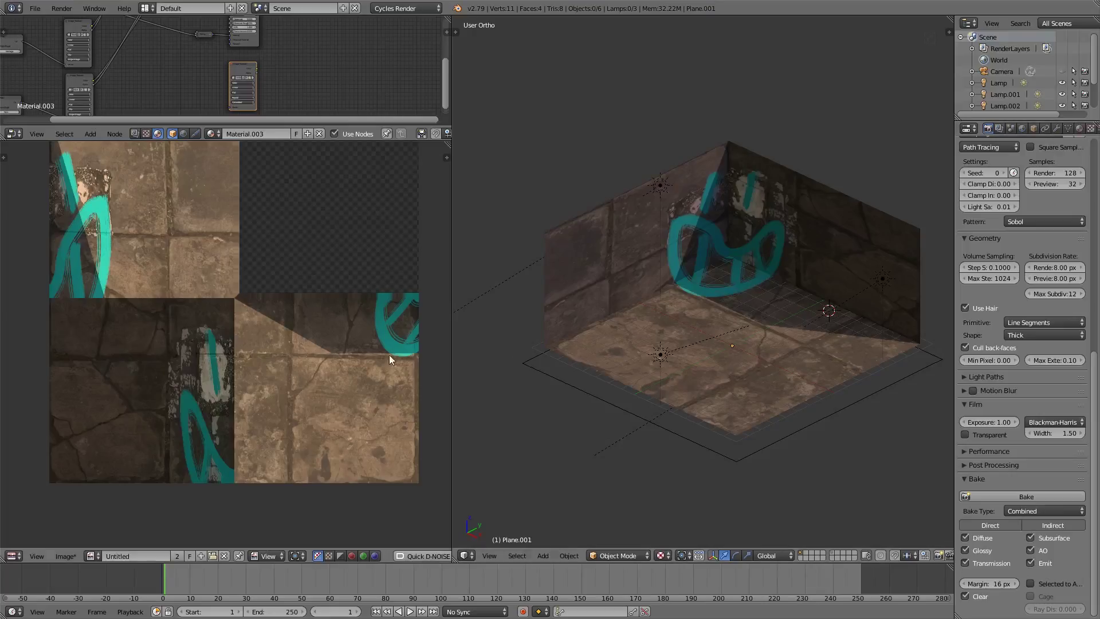
Examine the baked combined texture and walk through the room corner to inspect it on the walls and floor
middle_click_drag(308, 358, 312, 393)
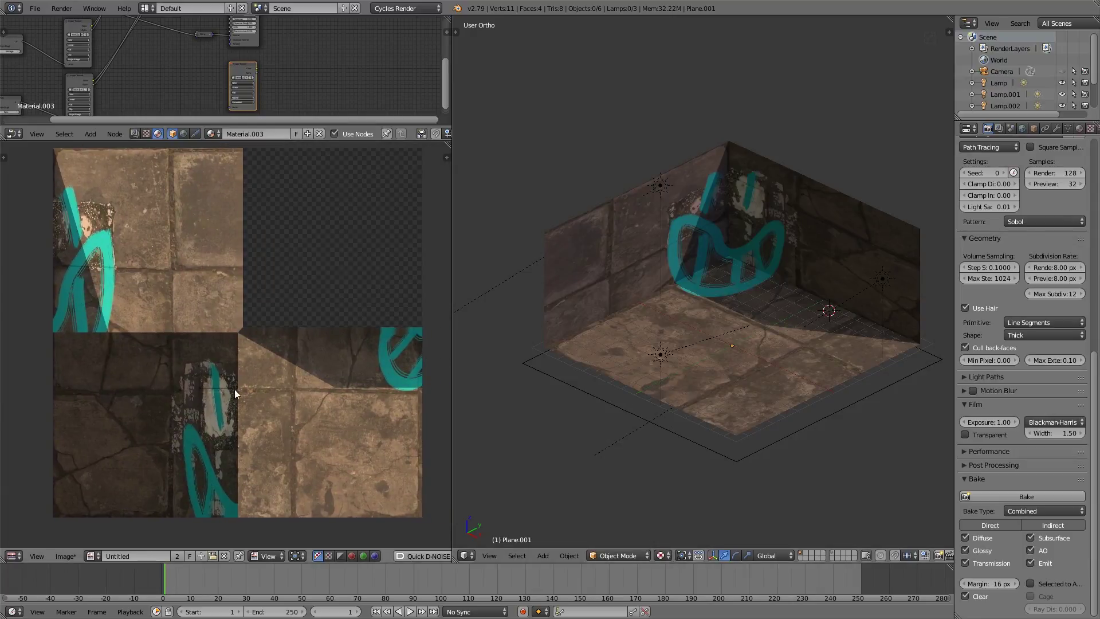
scroll(754, 404, "up", 1)
middle_click_drag(769, 420, 769, 390)
middle_click_drag(769, 390, 705, 400, "shift")
key("shift+space")
key("KP_5")
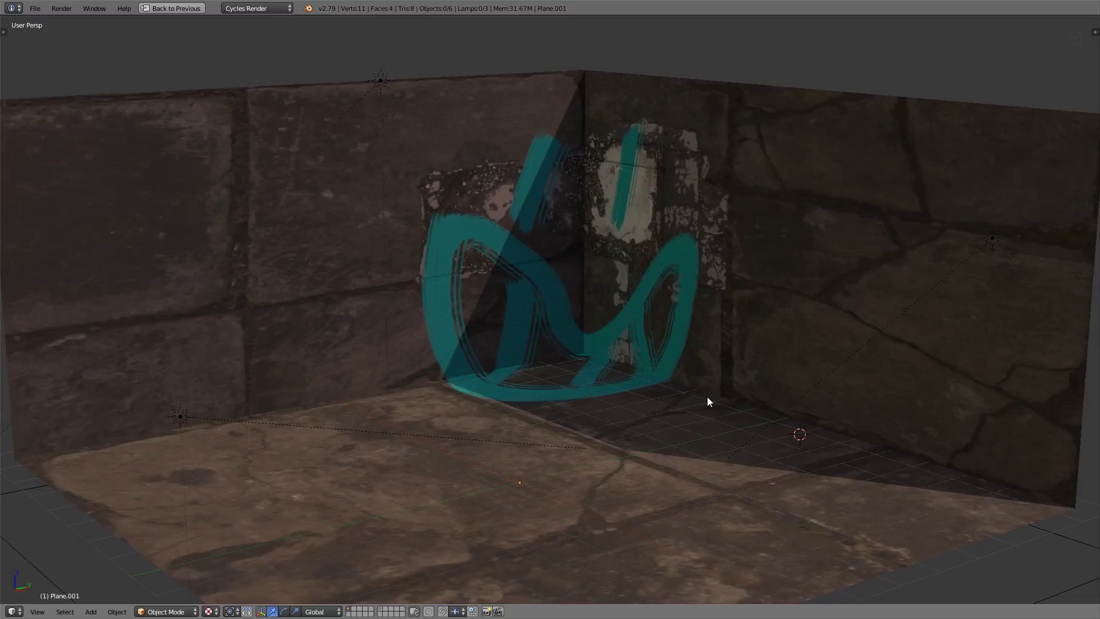
key("shift+f")
key("w")
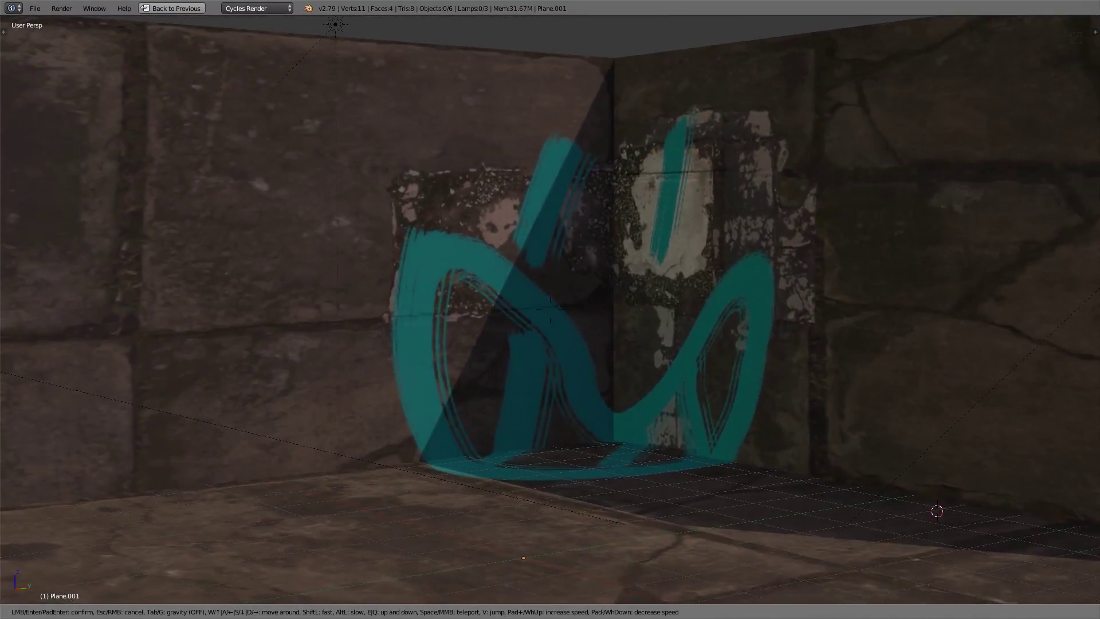
key("a")
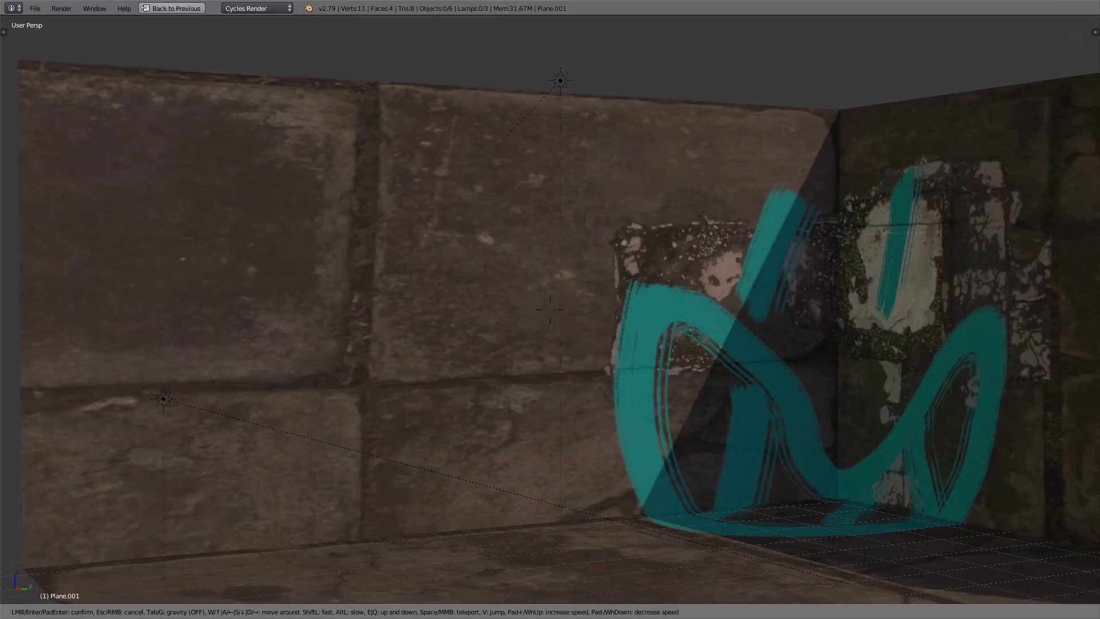
left_click(569, 322)
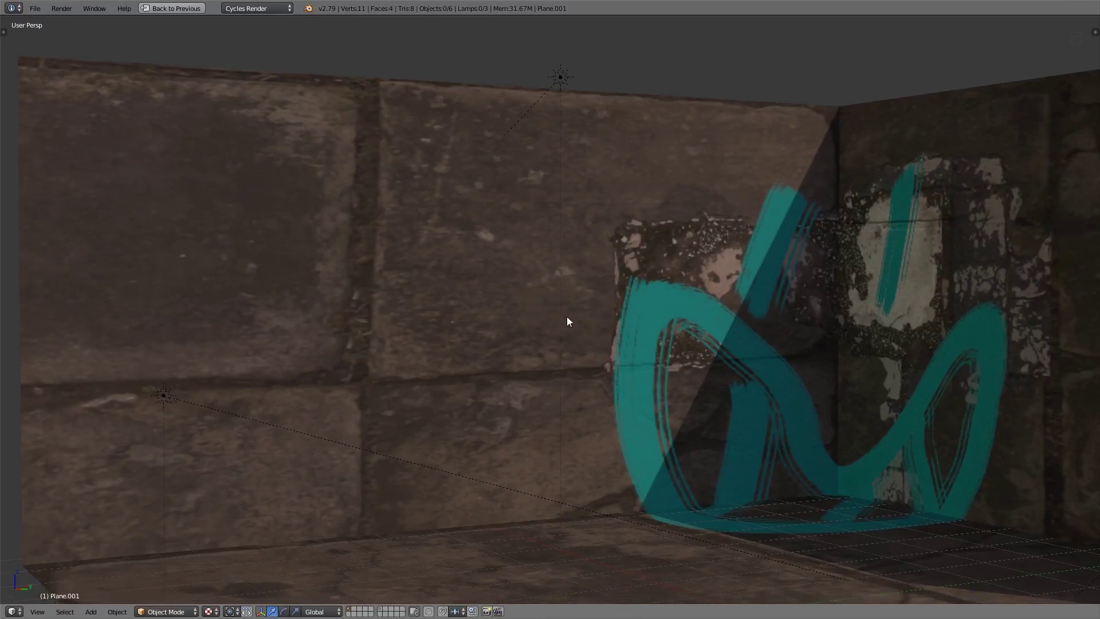